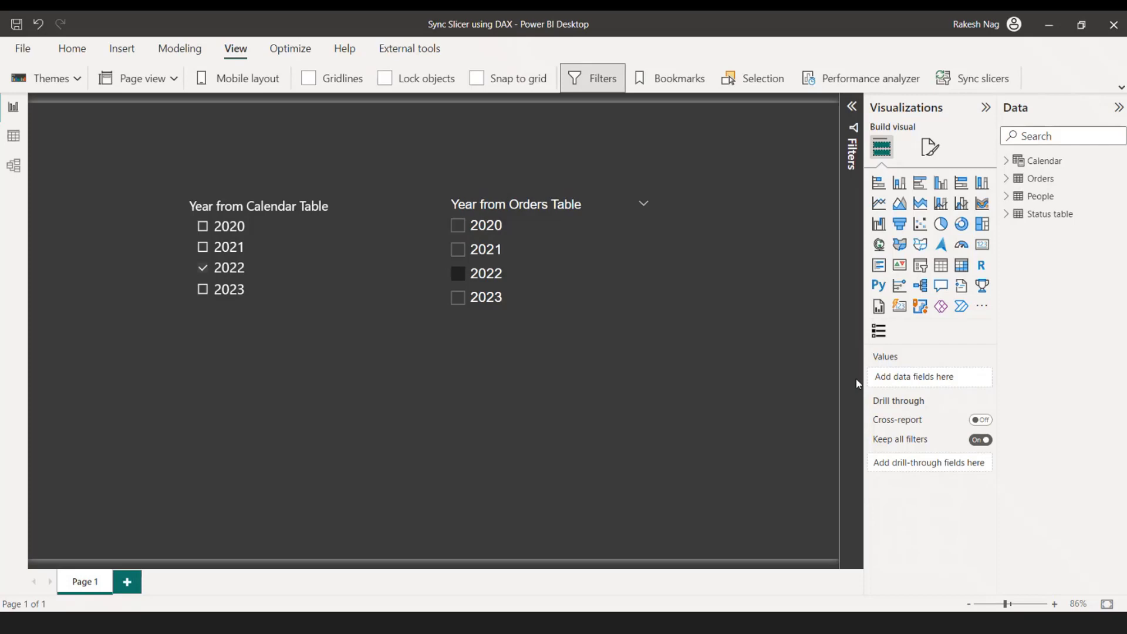
- Open Sync slicers with Advanced options expanded for the Orders and Calendar year slicers
left_click(969, 81)
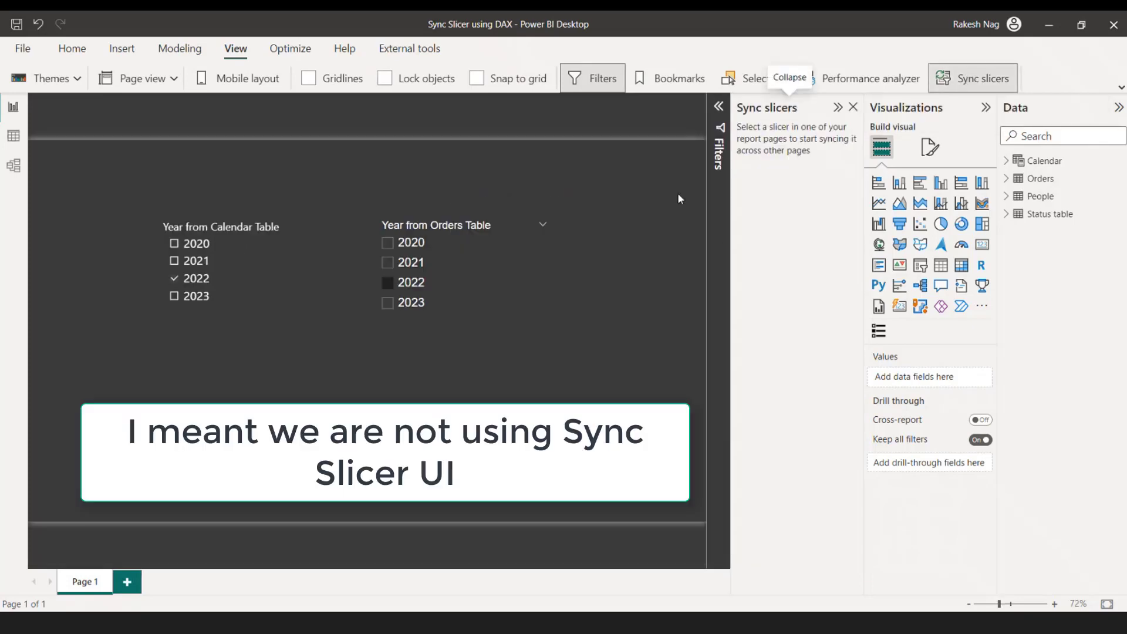
left_click(407, 224)
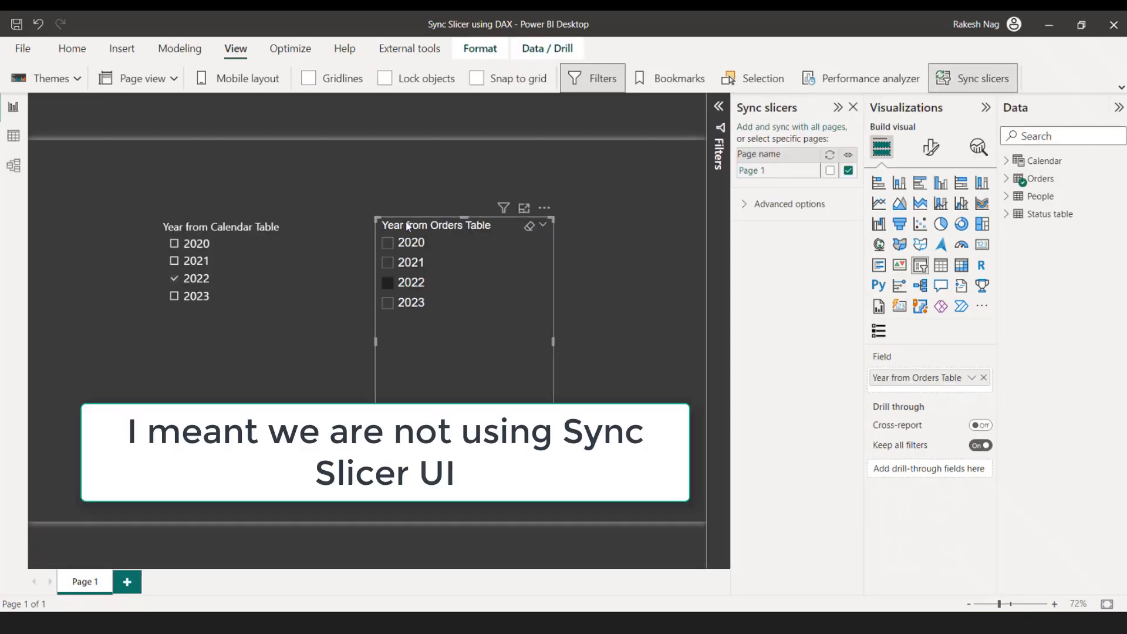
left_click(797, 209)
left_click(262, 229)
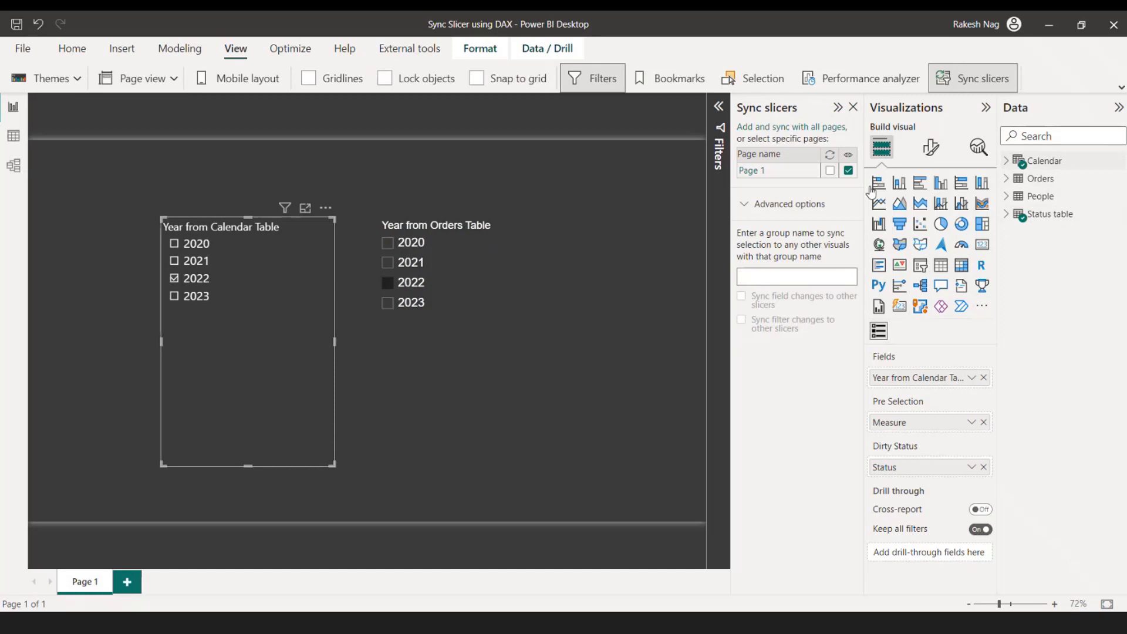
left_click(496, 221)
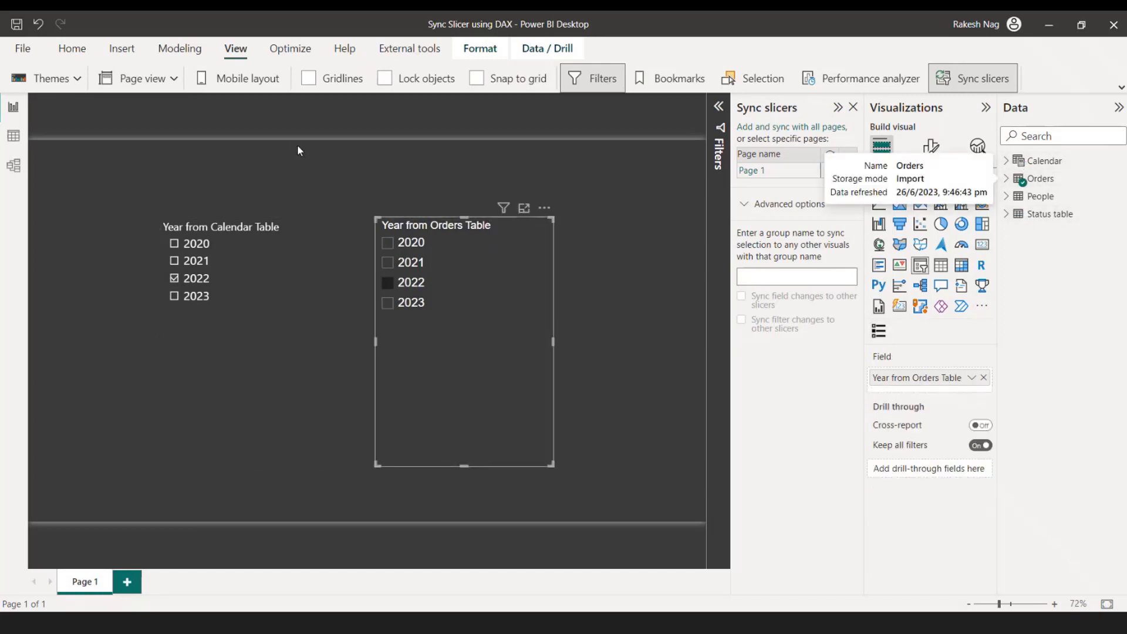
- Check the Measure2 formula in Model view, then go back to Report view
left_click(14, 167)
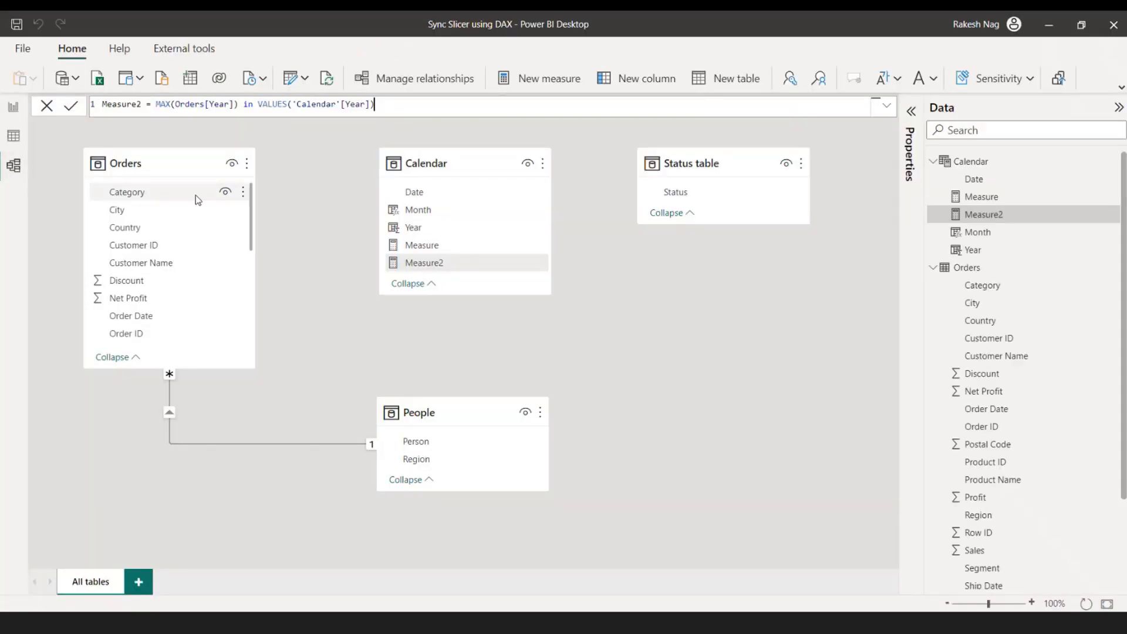
left_click(311, 336)
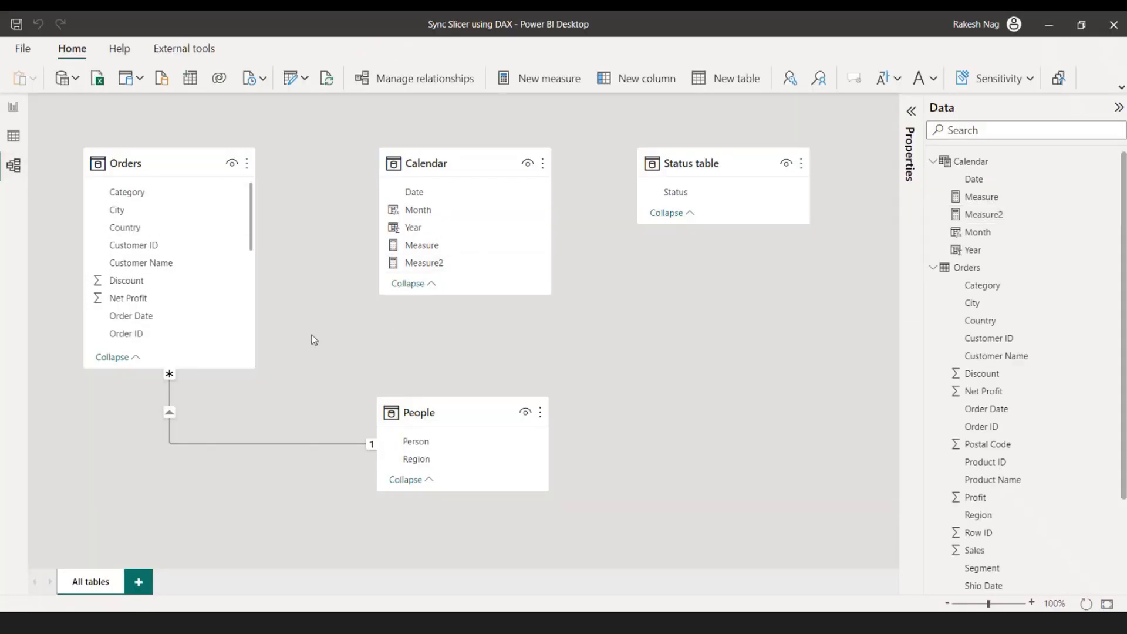
left_click(12, 110)
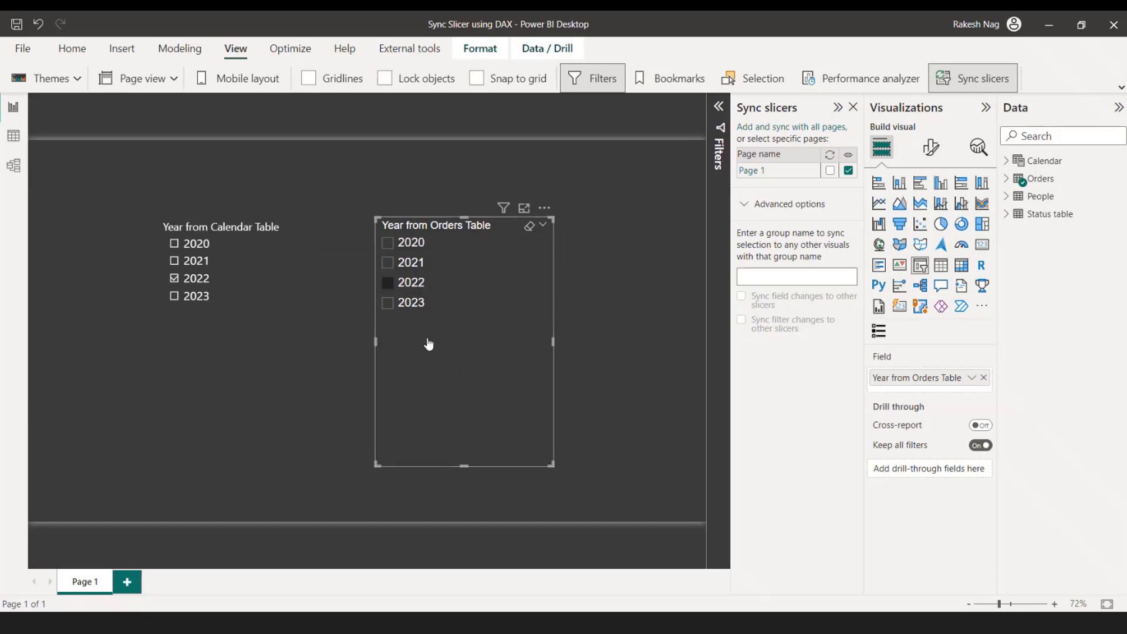
- Pick 2023, then 2020 in the Orders year slicer, then add a new blank page
left_click(413, 307)
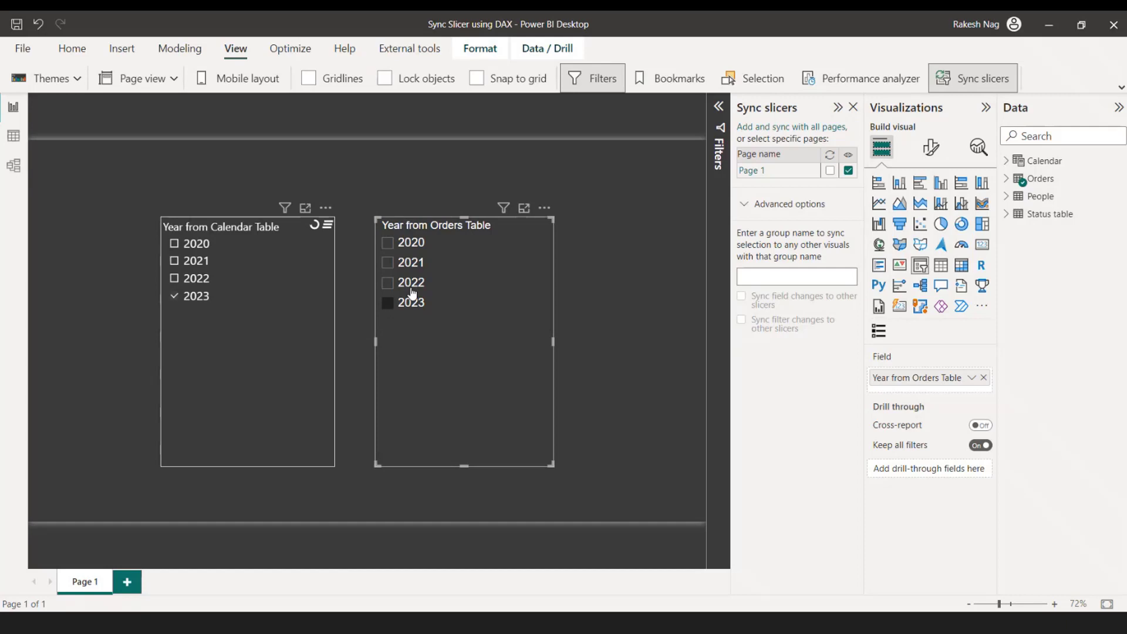
left_click(409, 247)
left_click(305, 470)
- On Page 2, add a tall, centred slicer bound to the Orders Year field
left_click(127, 581)
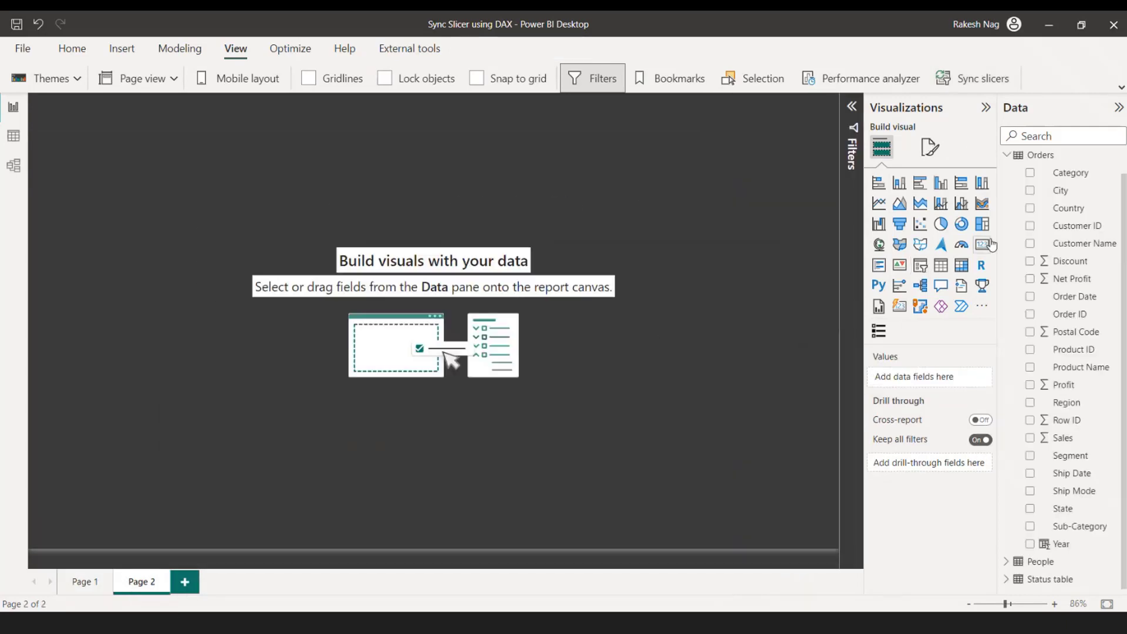
left_click(923, 269)
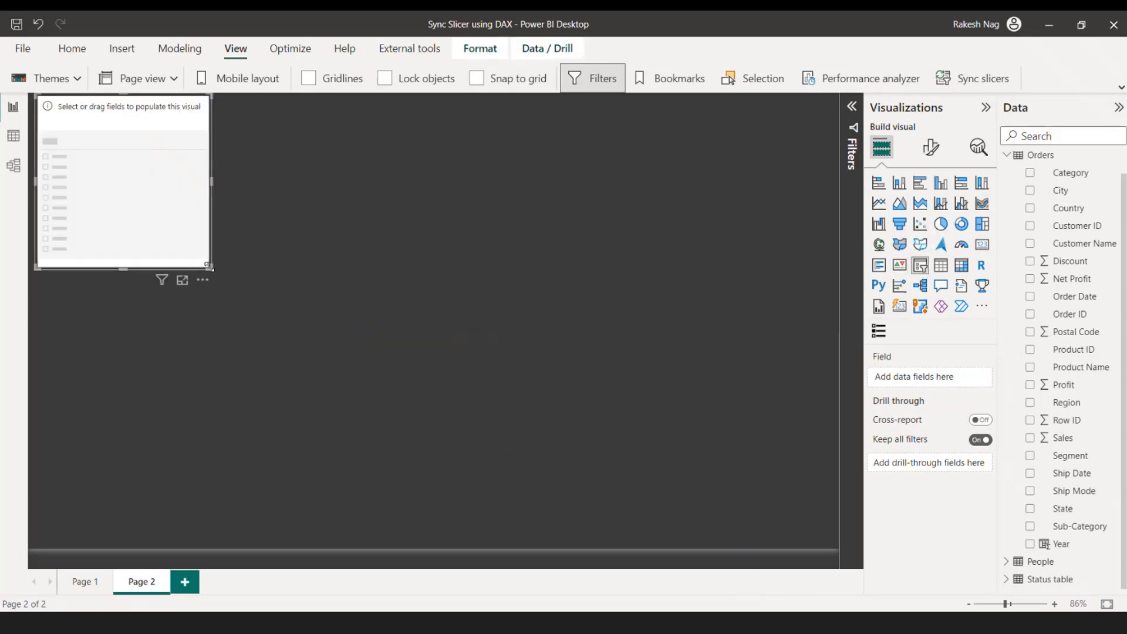
left_click_drag(212, 268, 212, 401)
left_click_drag(164, 242, 376, 334)
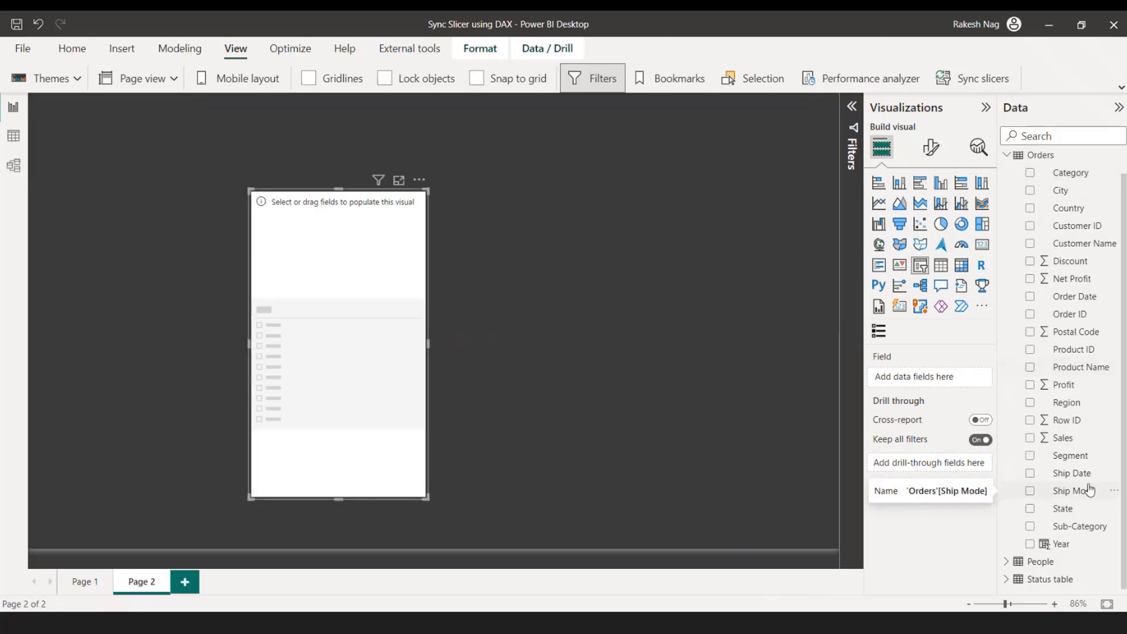
left_click(1032, 545)
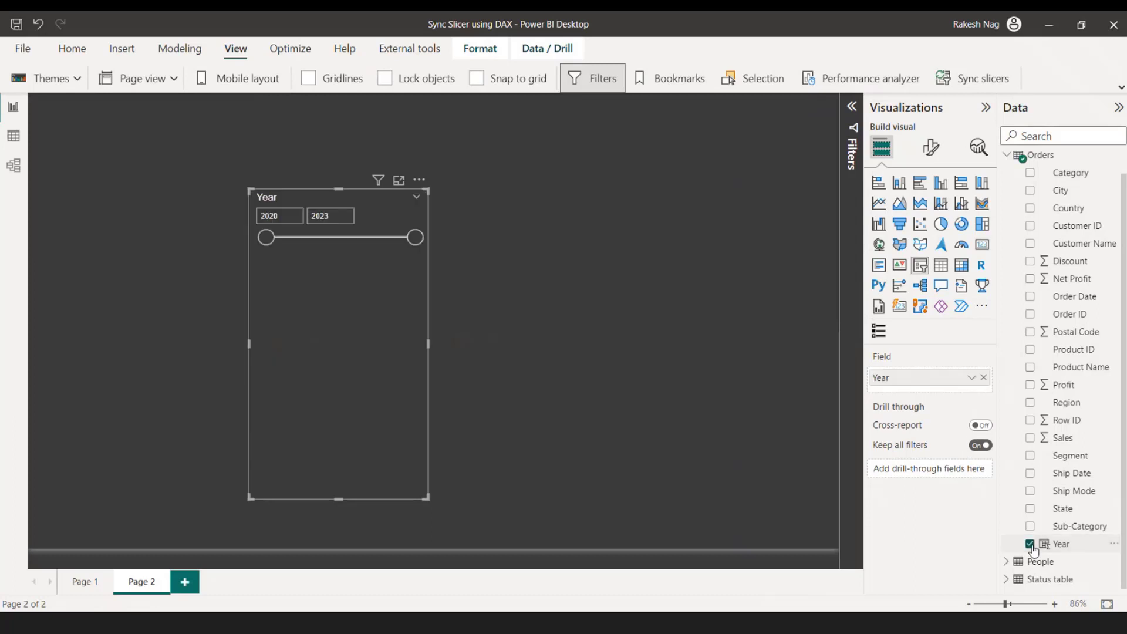
- Set the slicer's style to Vertical list in Slicer settings
left_click(931, 148)
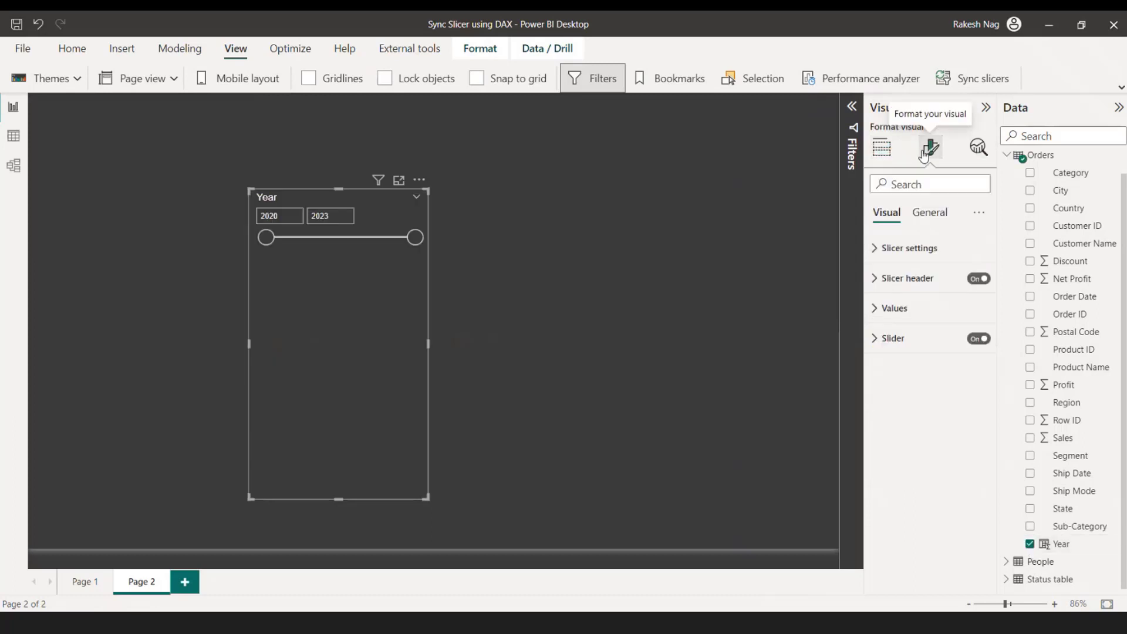
left_click(913, 252)
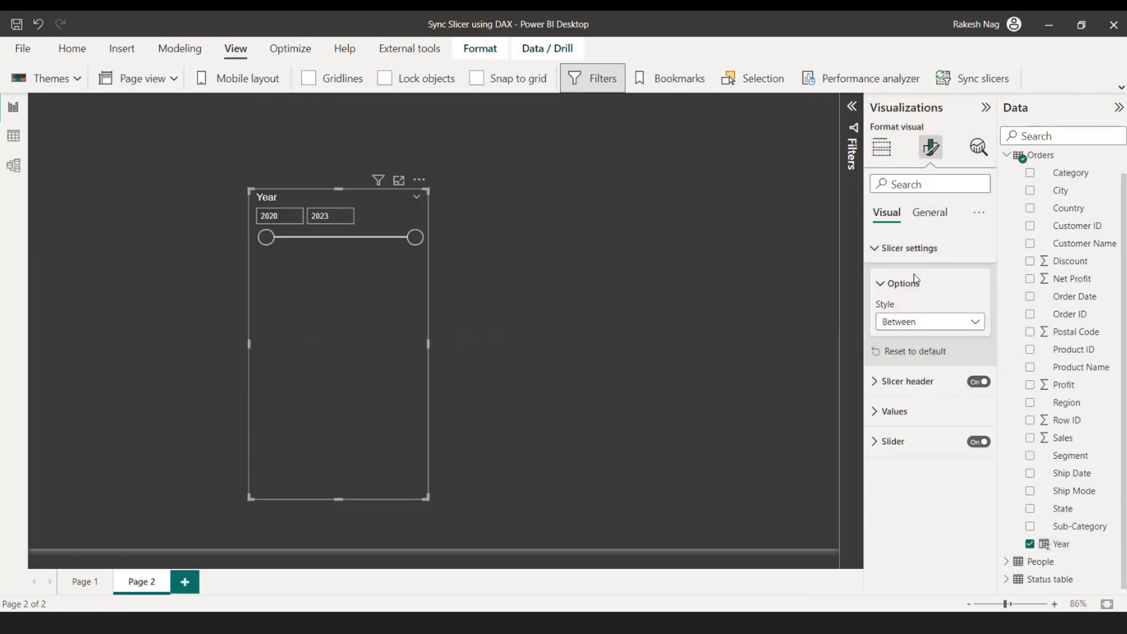
left_click(919, 323)
left_click(907, 341)
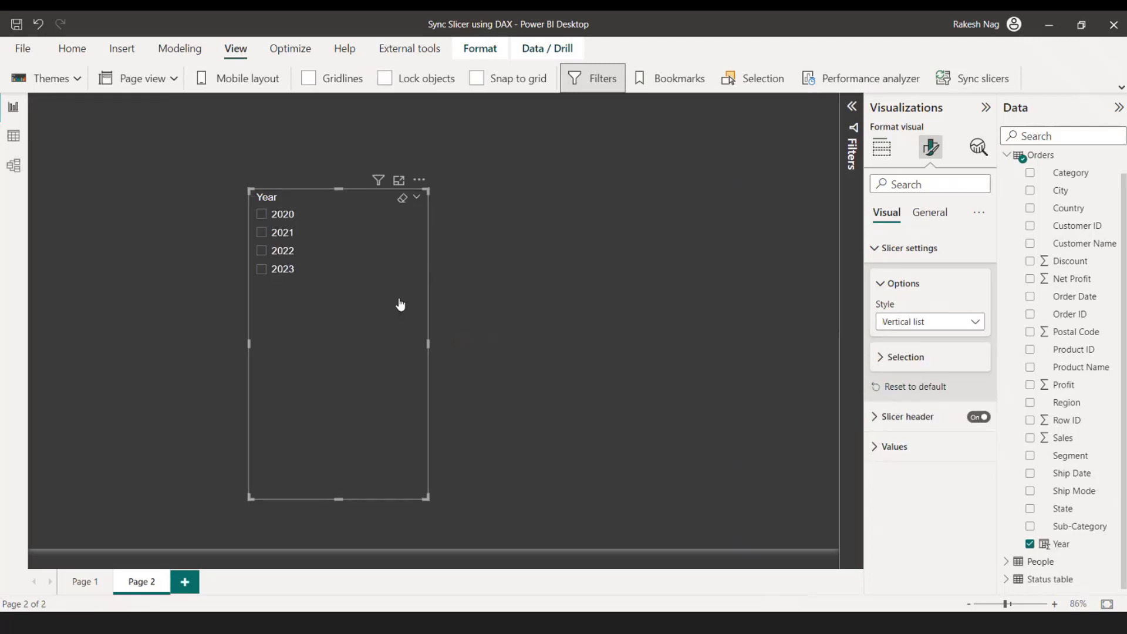
left_click(902, 256)
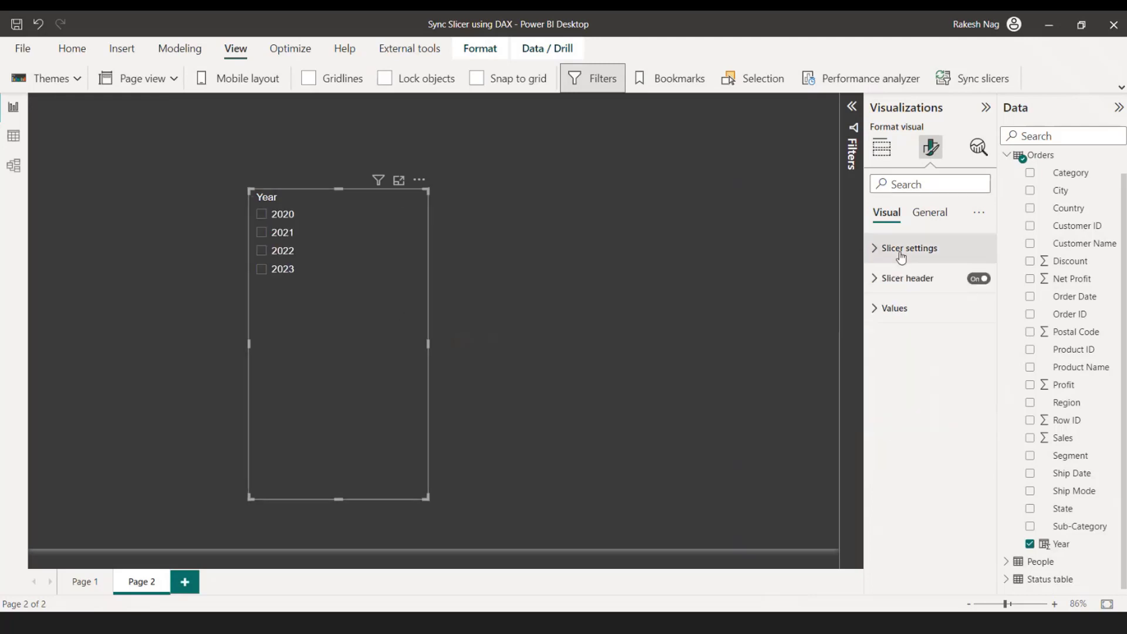
- Set values and header font size to 15 and title the header 'Year from Orders'
left_click(897, 310)
left_click(968, 380)
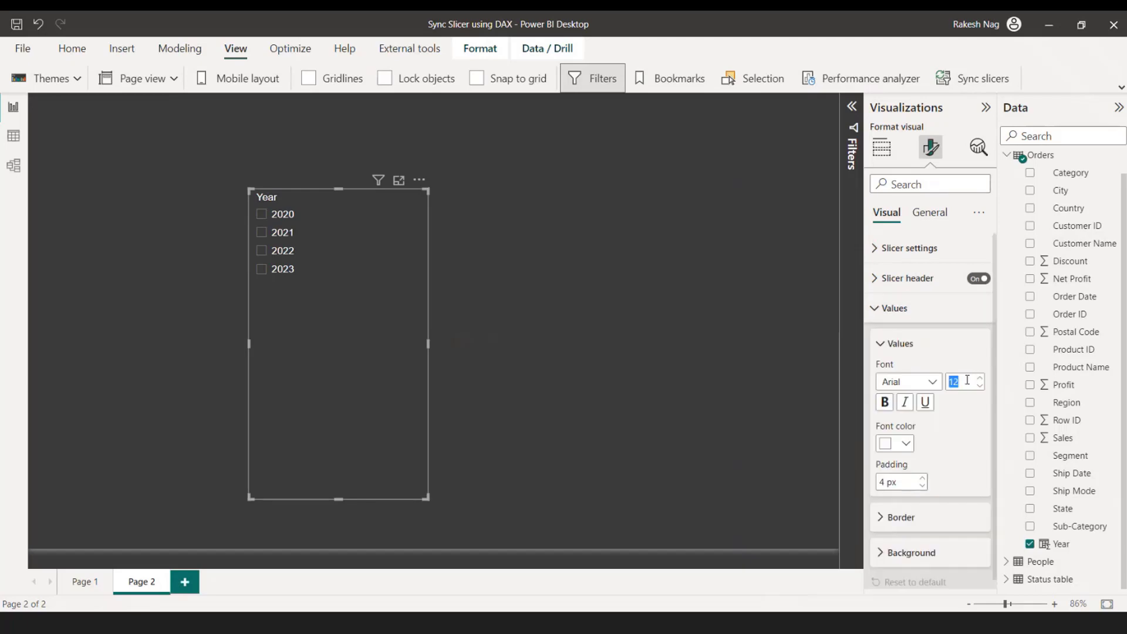
type("15")
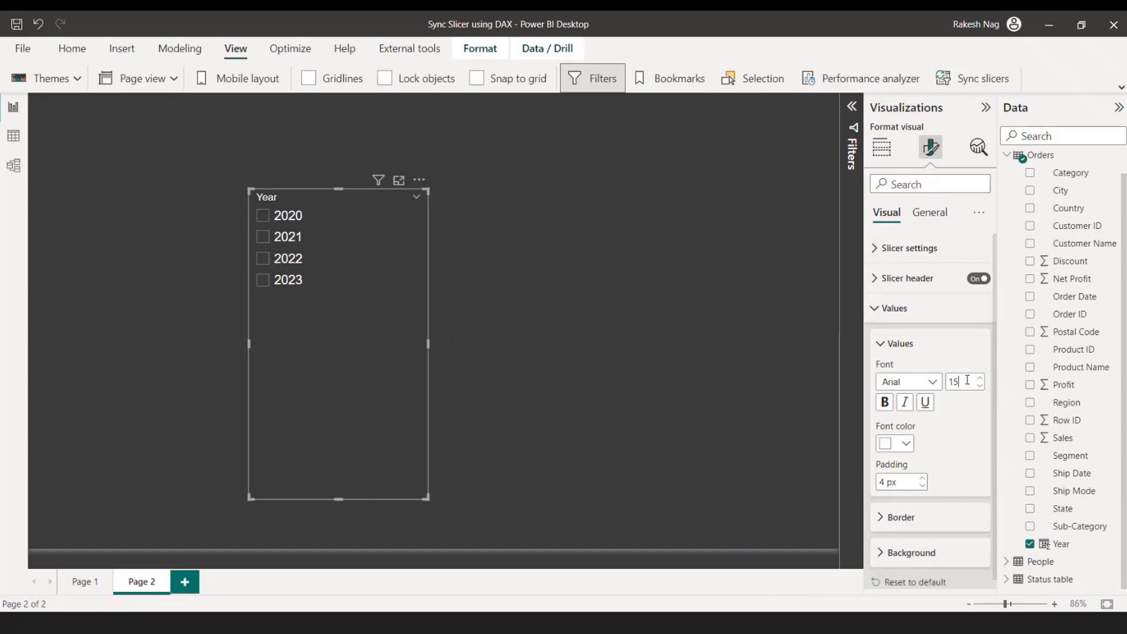
left_click(917, 279)
left_click(968, 388)
type("15")
left_click(920, 351)
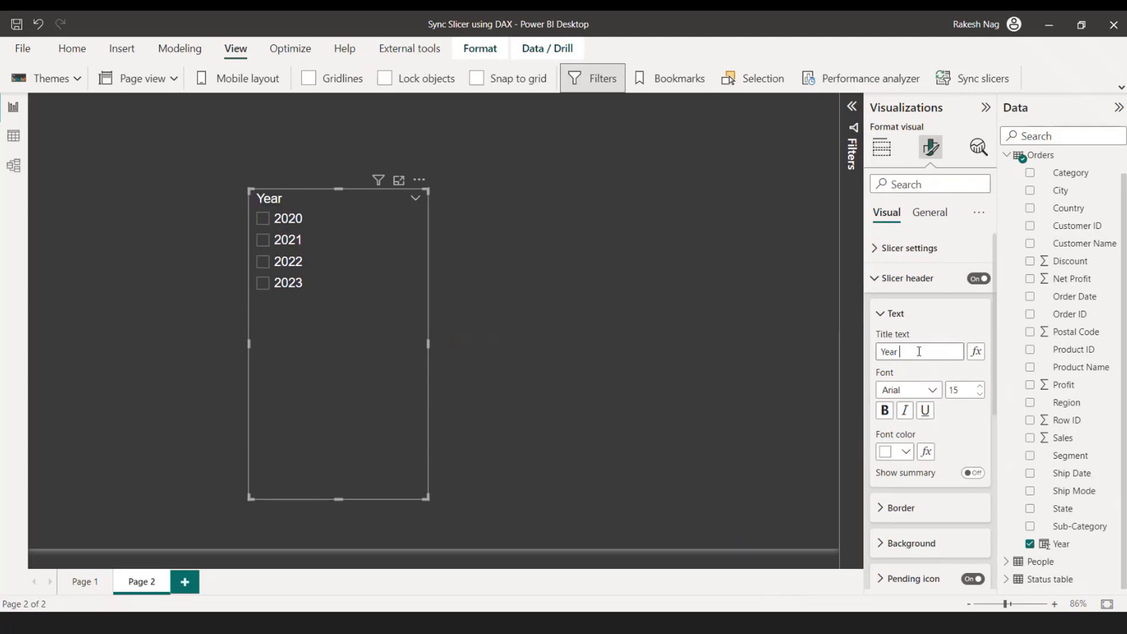
type("from Orders")
- Add a Preselected Slicer visual to Page 2, centre it, and make it narrow and tall
left_click(653, 249)
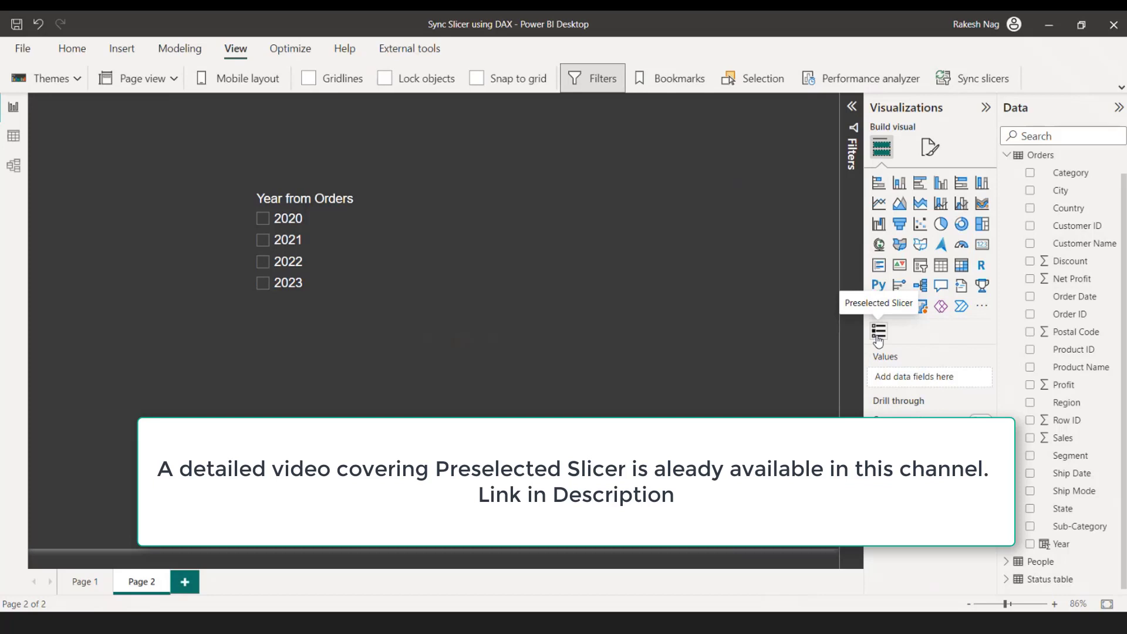
left_click(982, 306)
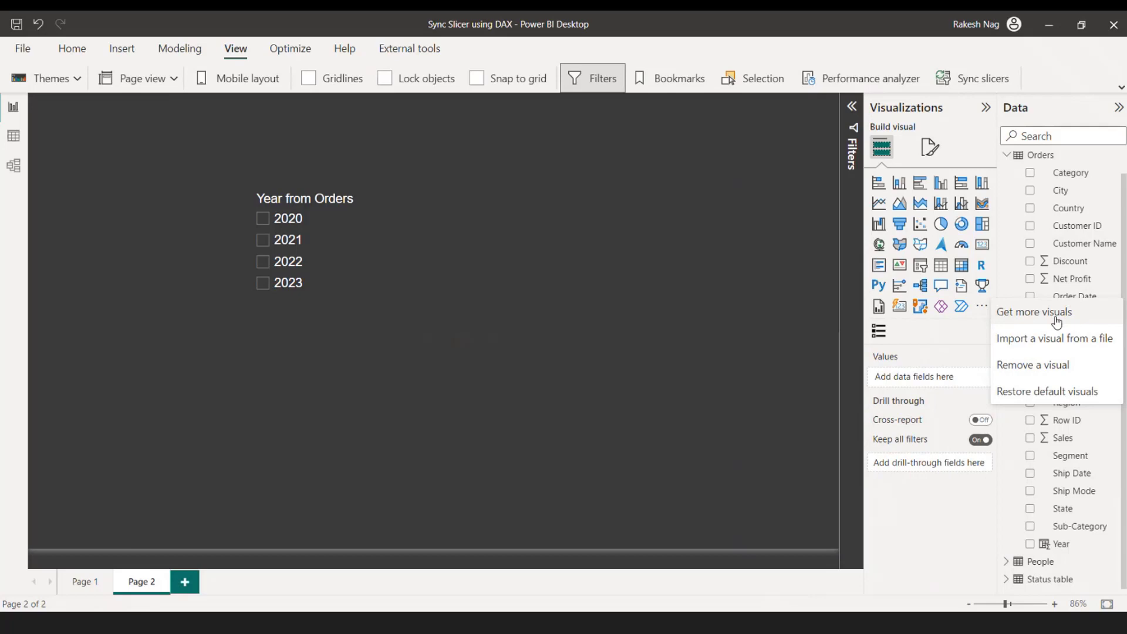
left_click(884, 336)
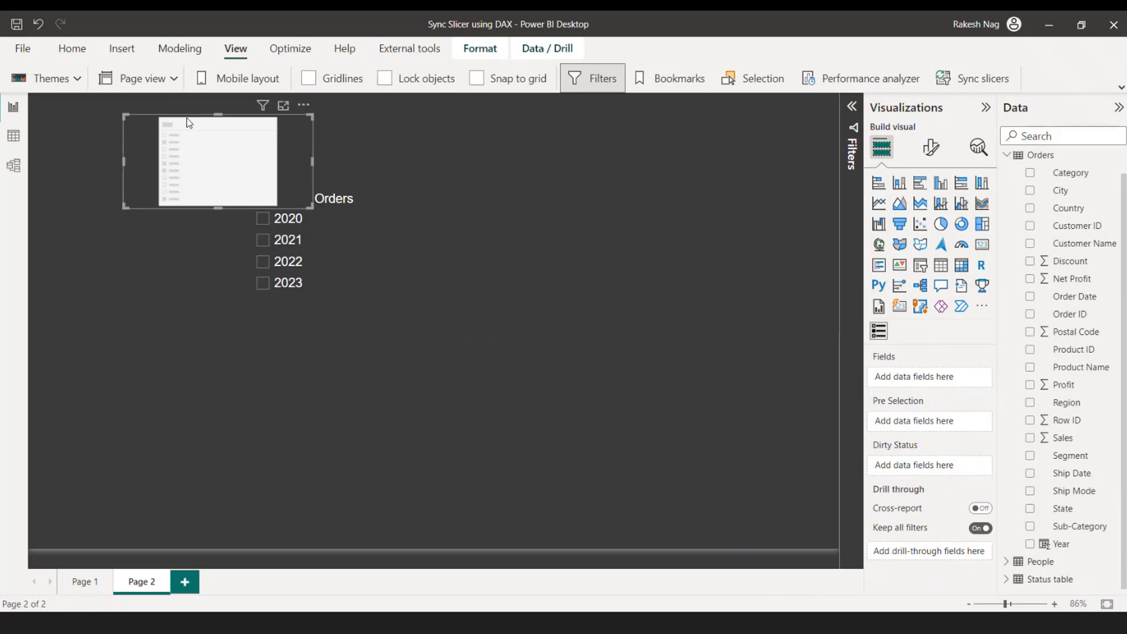
left_click_drag(188, 122, 545, 192)
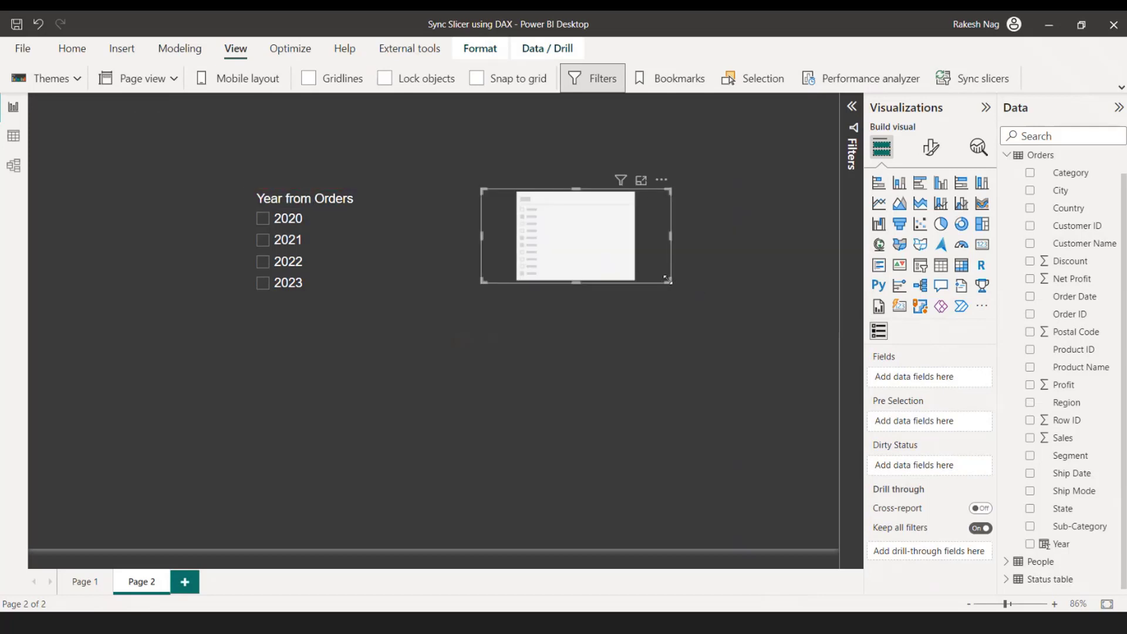
left_click_drag(667, 279, 632, 399)
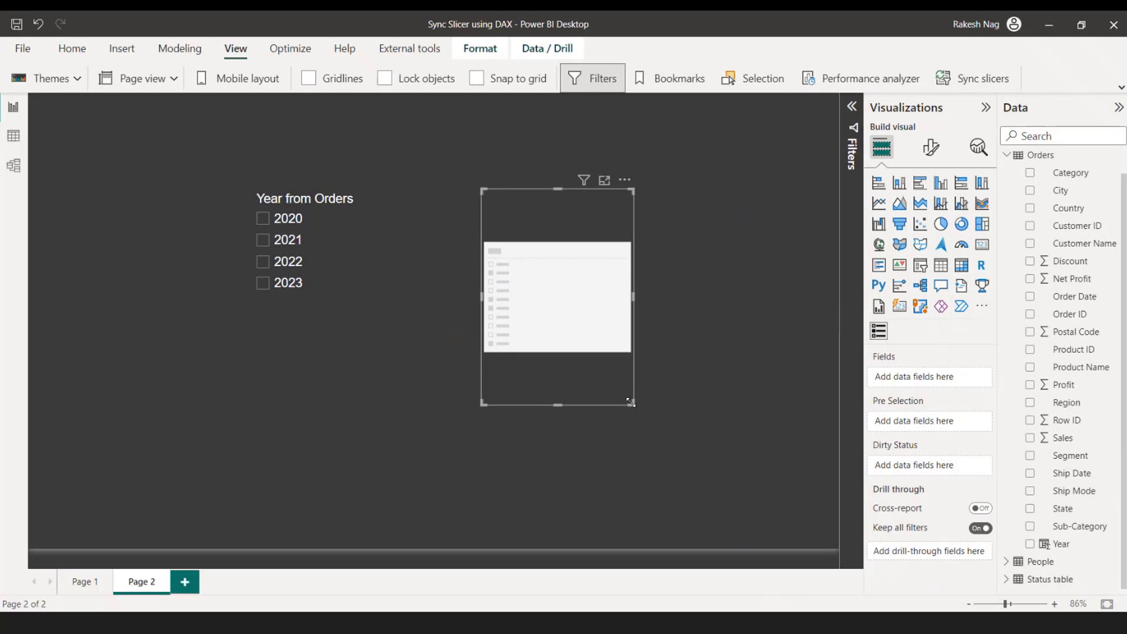
scroll(1060, 273, "up", 1)
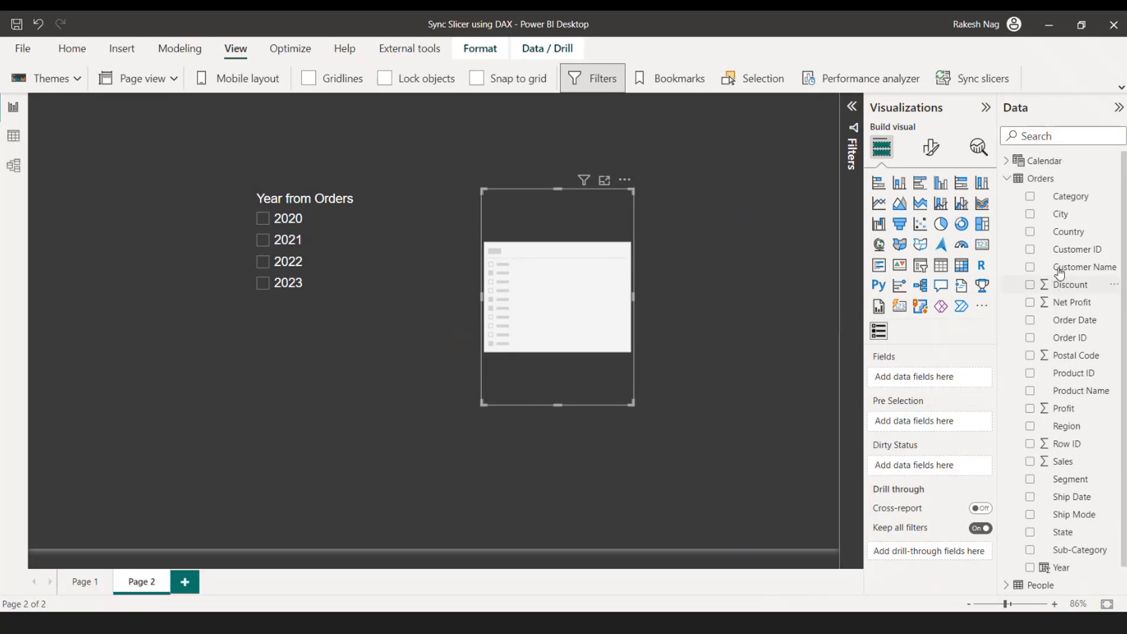
- Bind Calendar Year as the Preselected Slicer's field and the Status table's Status as Dirty Status
left_click(1009, 161)
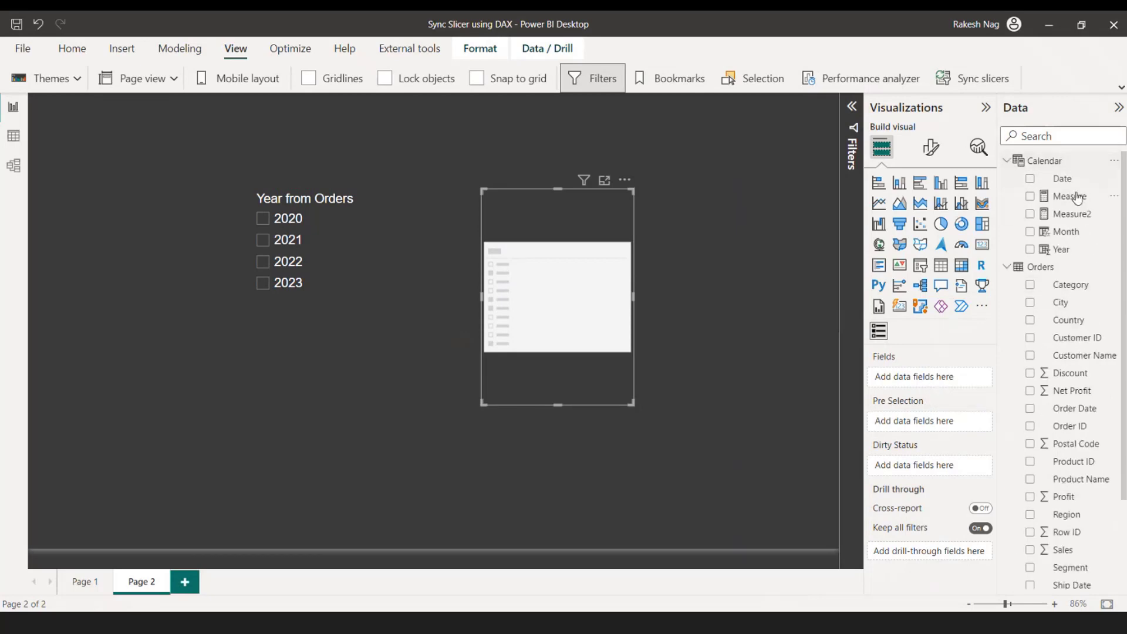
left_click_drag(1034, 250, 904, 402)
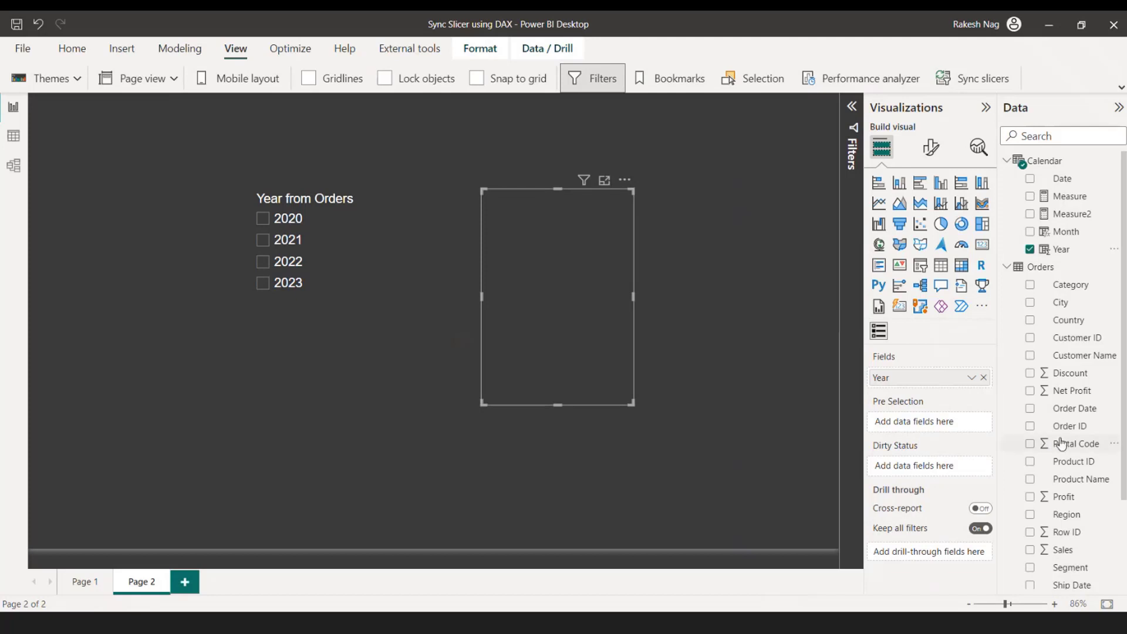
scroll(1059, 443, "down", 3)
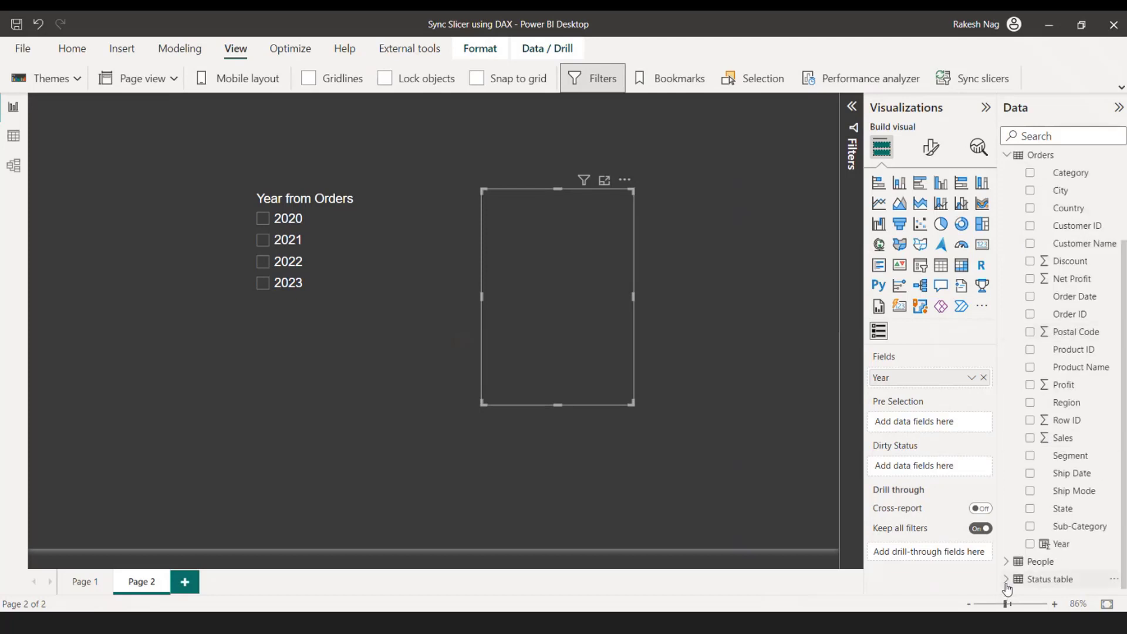
left_click(1037, 579)
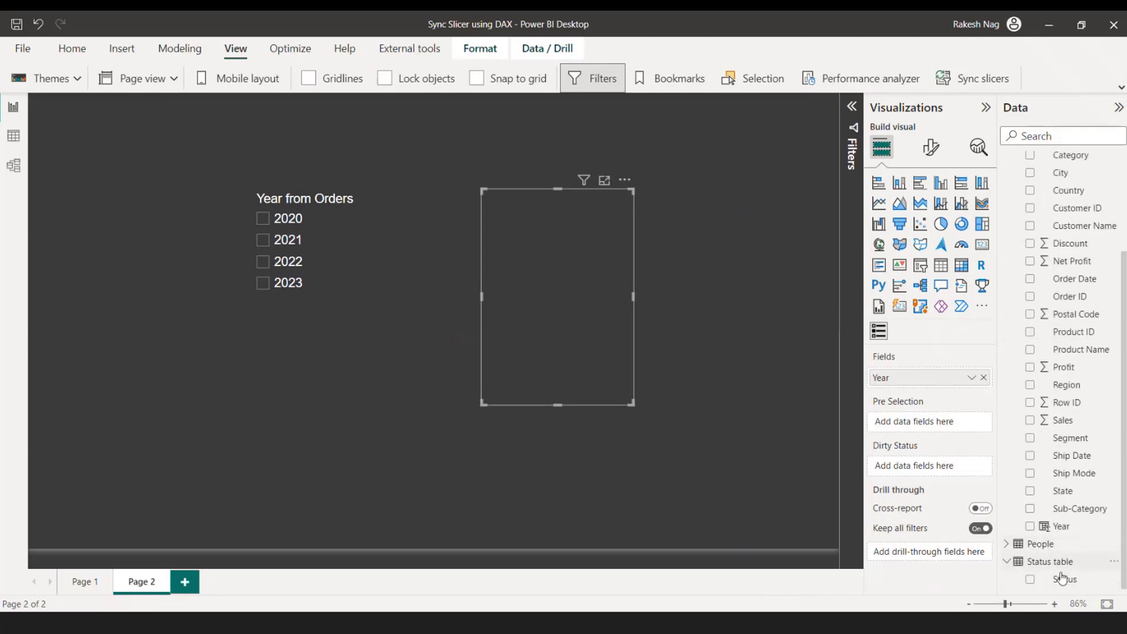
left_click(1031, 581)
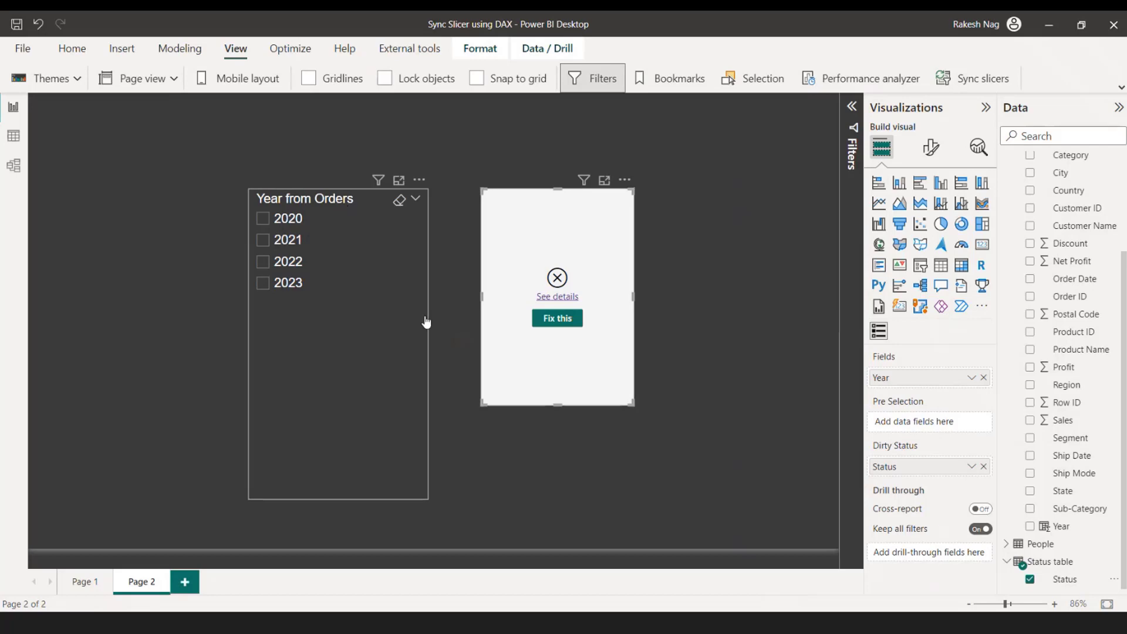
- Start a new Status table measure with SELECTEDVALUE('Calendar'[Year]) =
right_click(1057, 569)
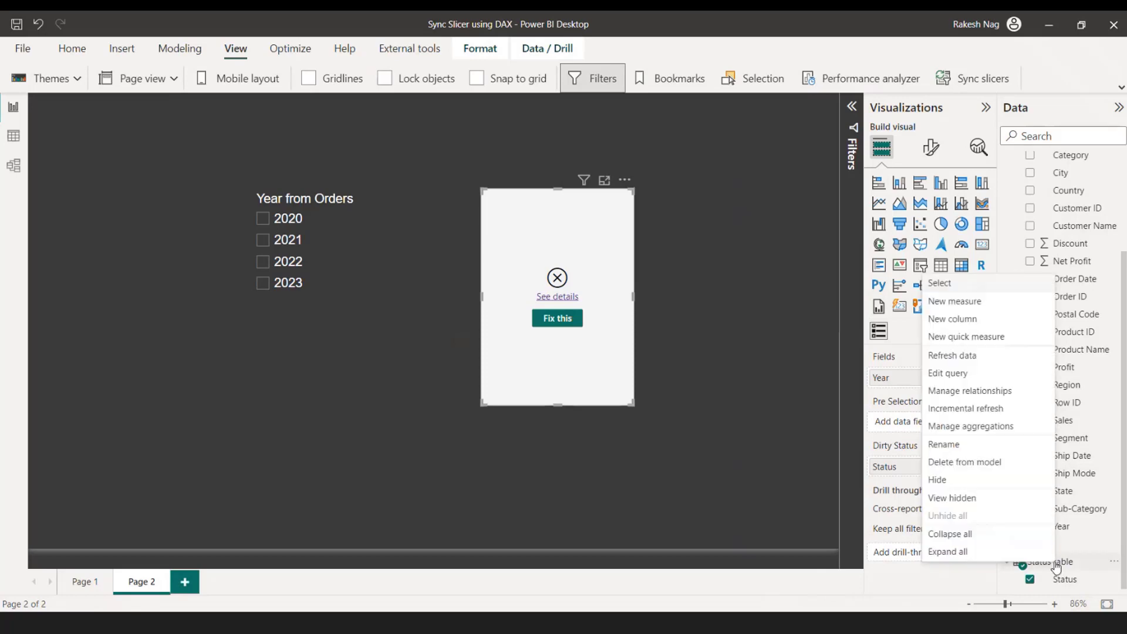
left_click(983, 301)
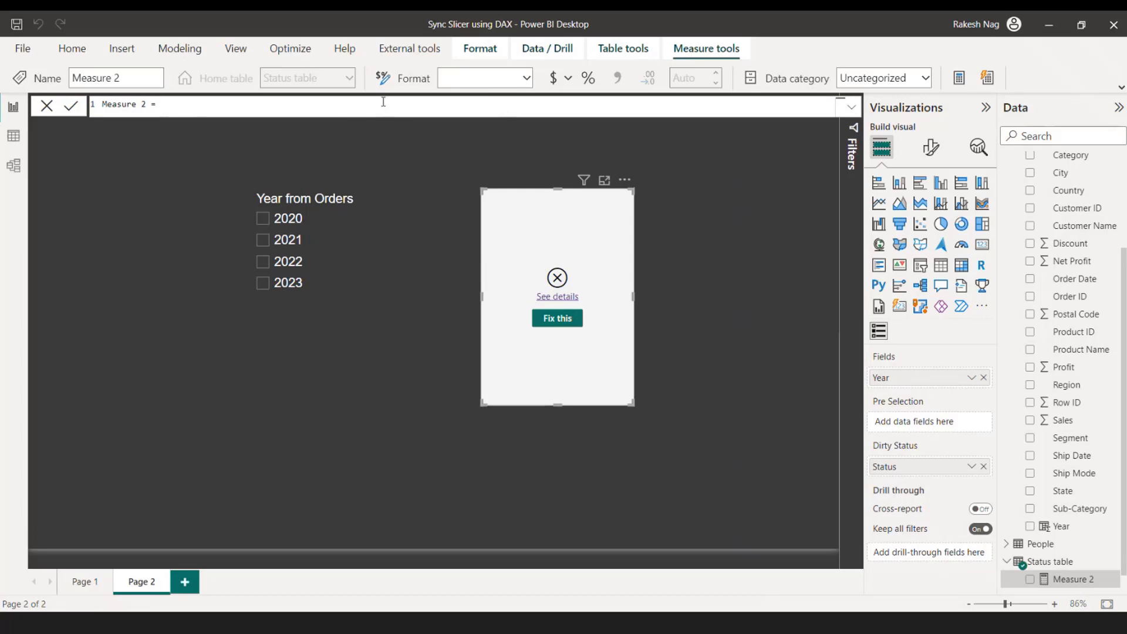
type("max")
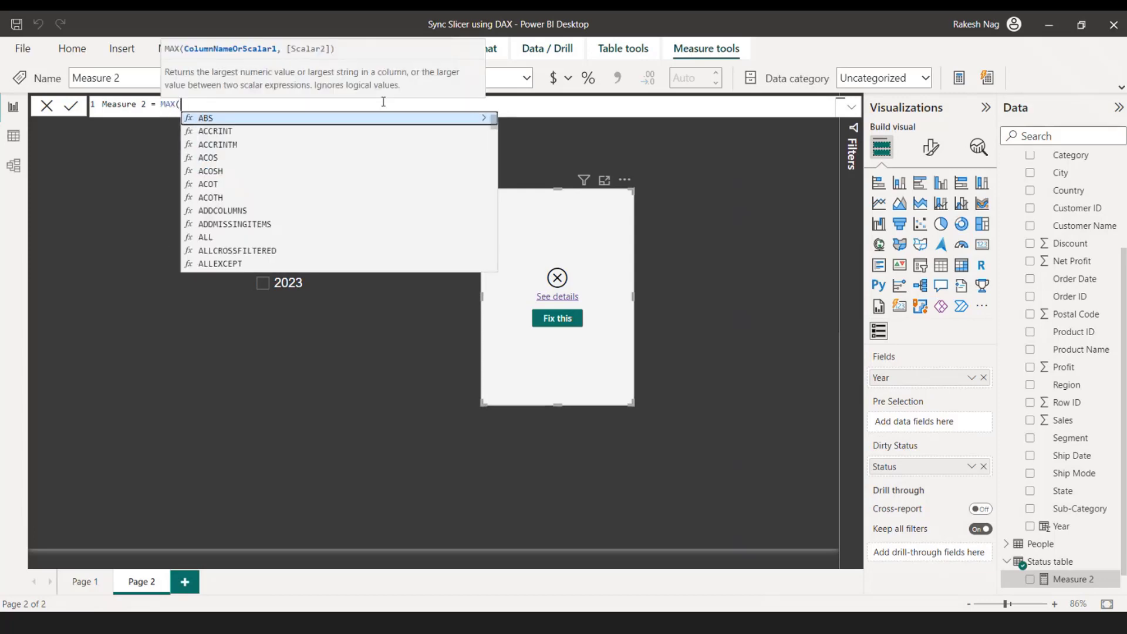
key("BackSpace")
key("BackSpace")
key("BackSpace")
key("BackSpace")
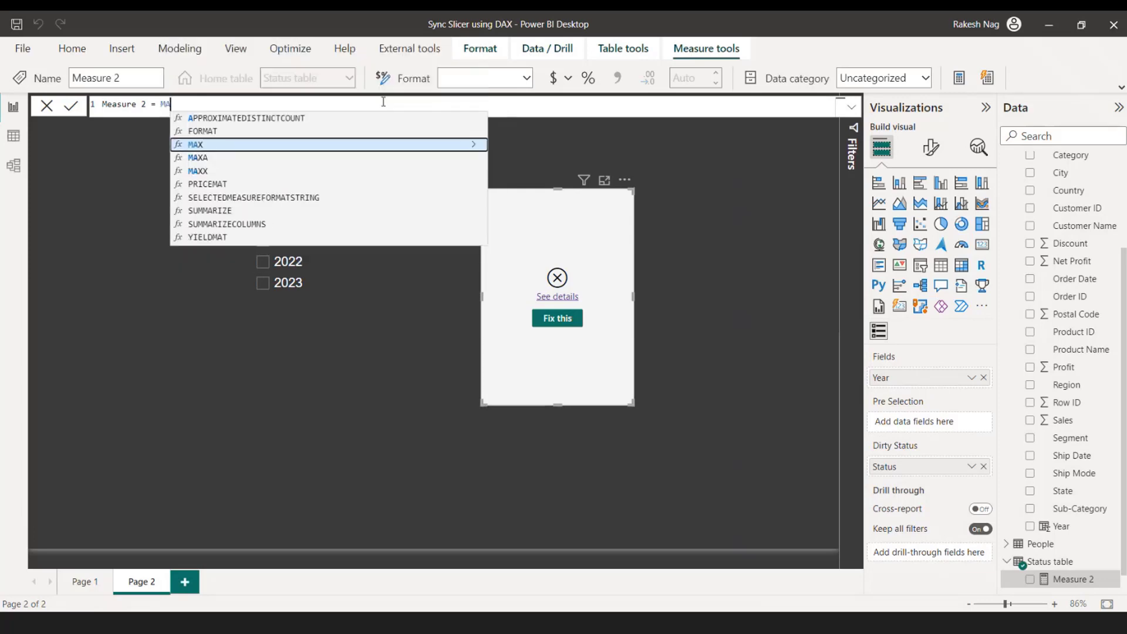
type("selectedv")
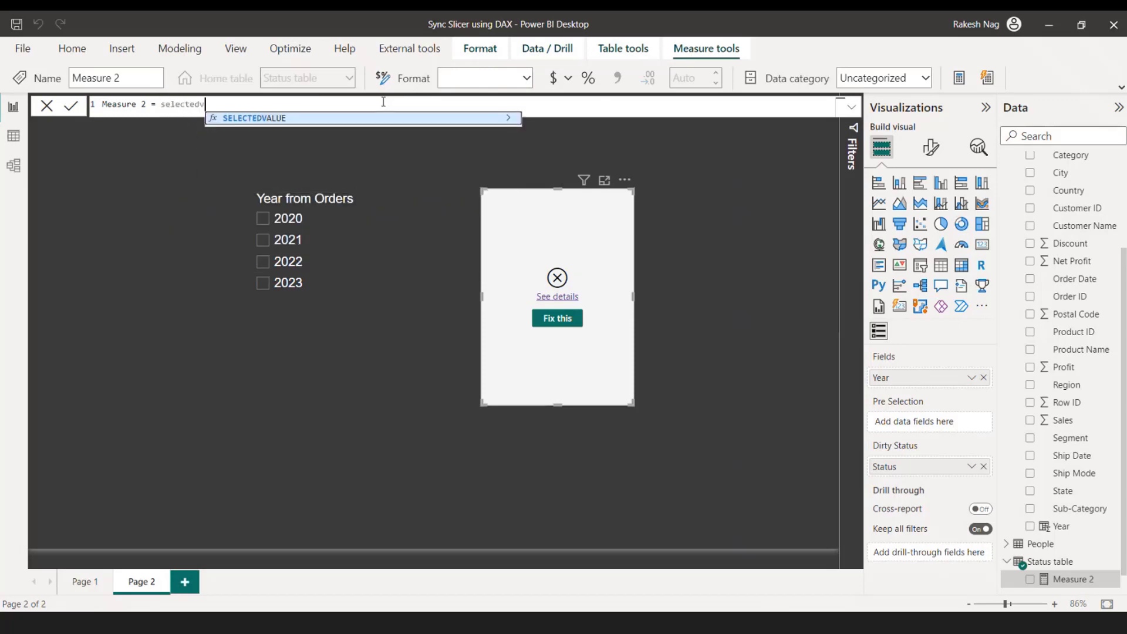
key("Tab")
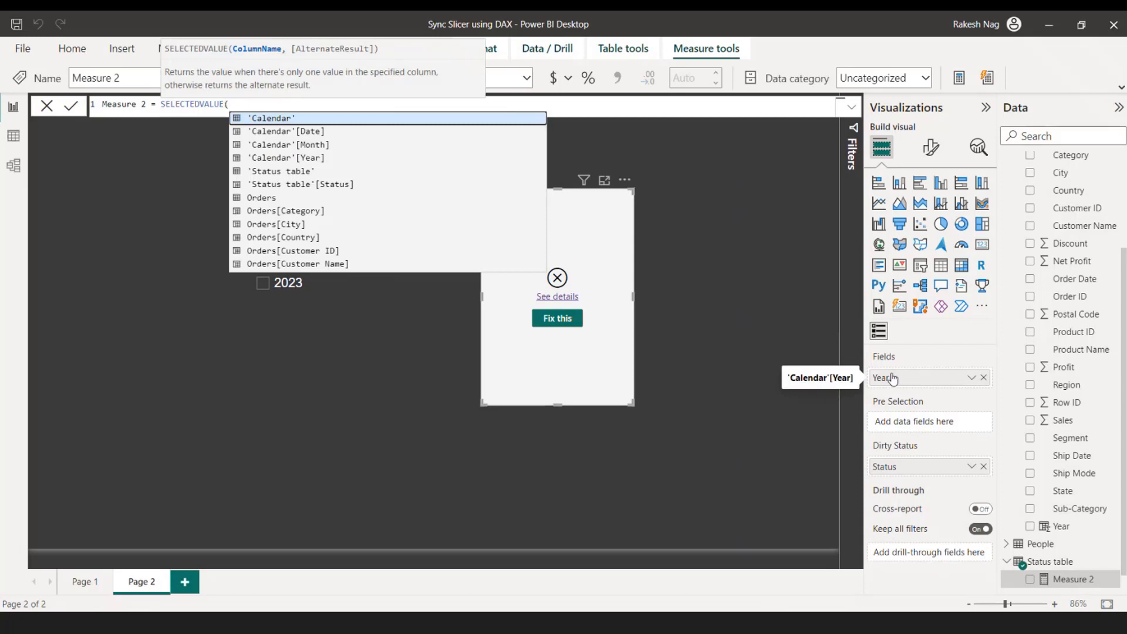
key("Tab")
key("Down")
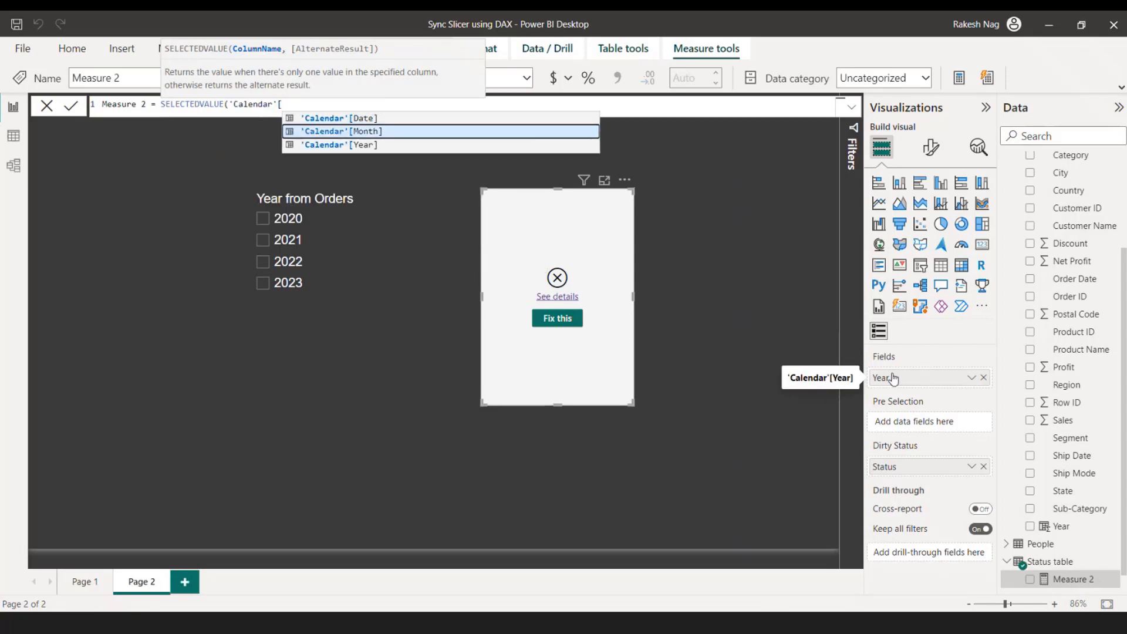
key("Down")
key("Tab")
type(")")
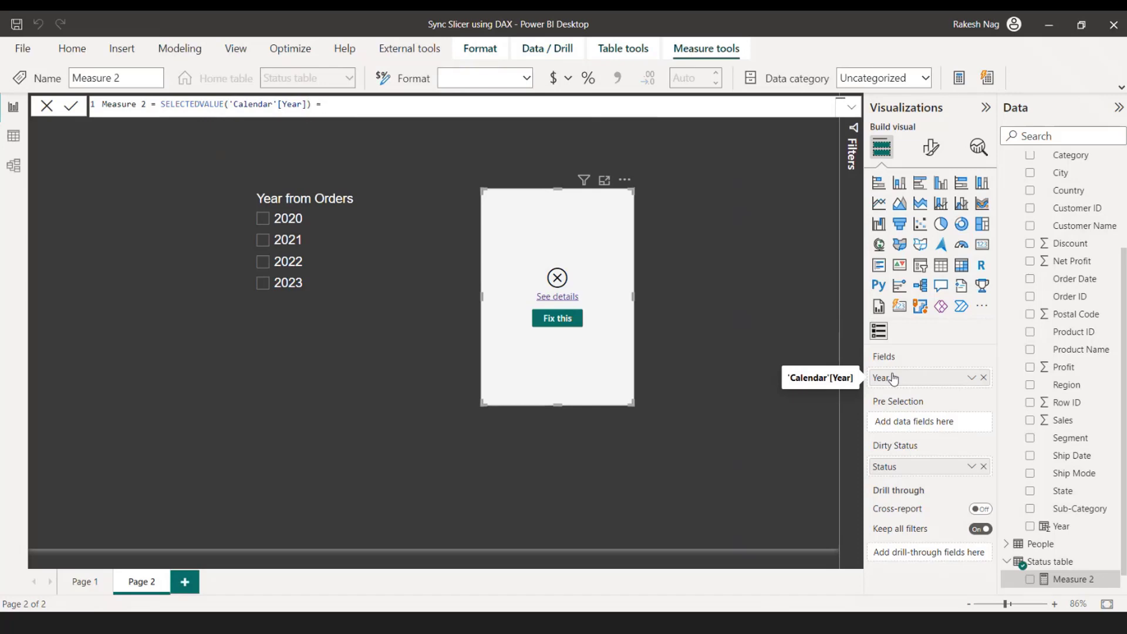
type(" =")
- Complete Measure 2 with SELECTEDVALUE(Orders[Year]) and commit the formula
scroll(445, 171, "down", 5)
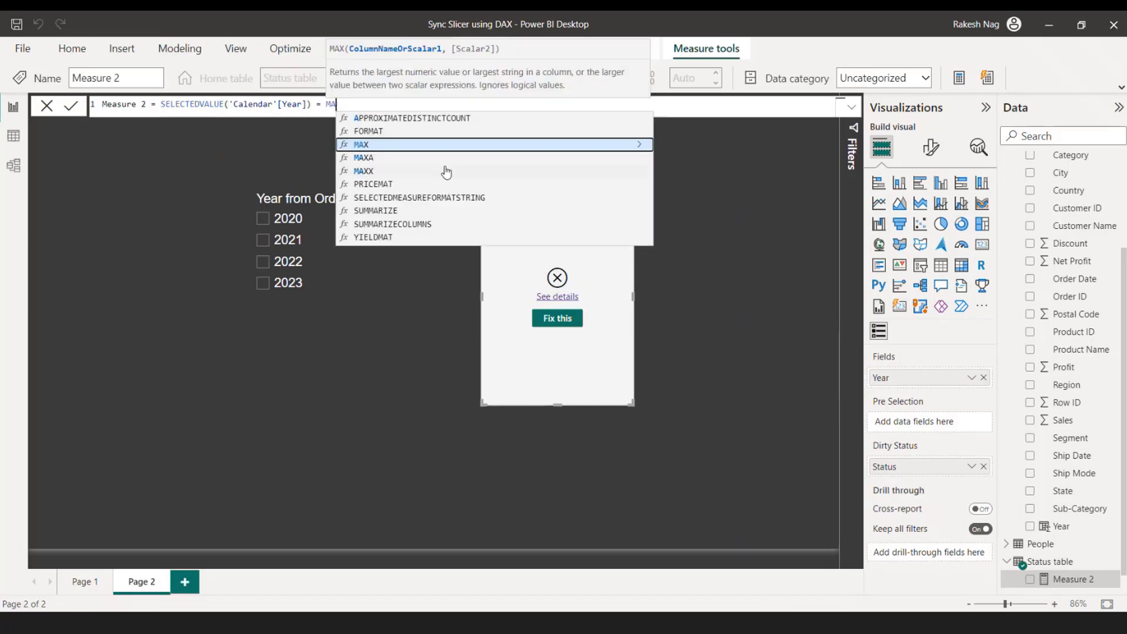
key("Escape")
type("sele")
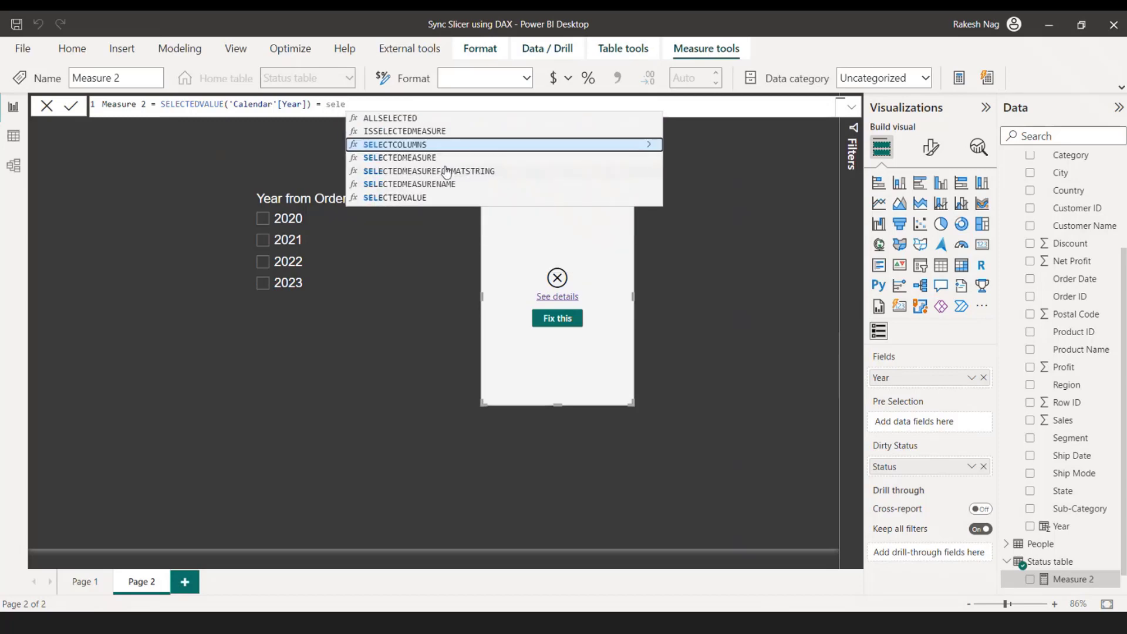
type("cted")
key("Down")
key("Down")
key("Down")
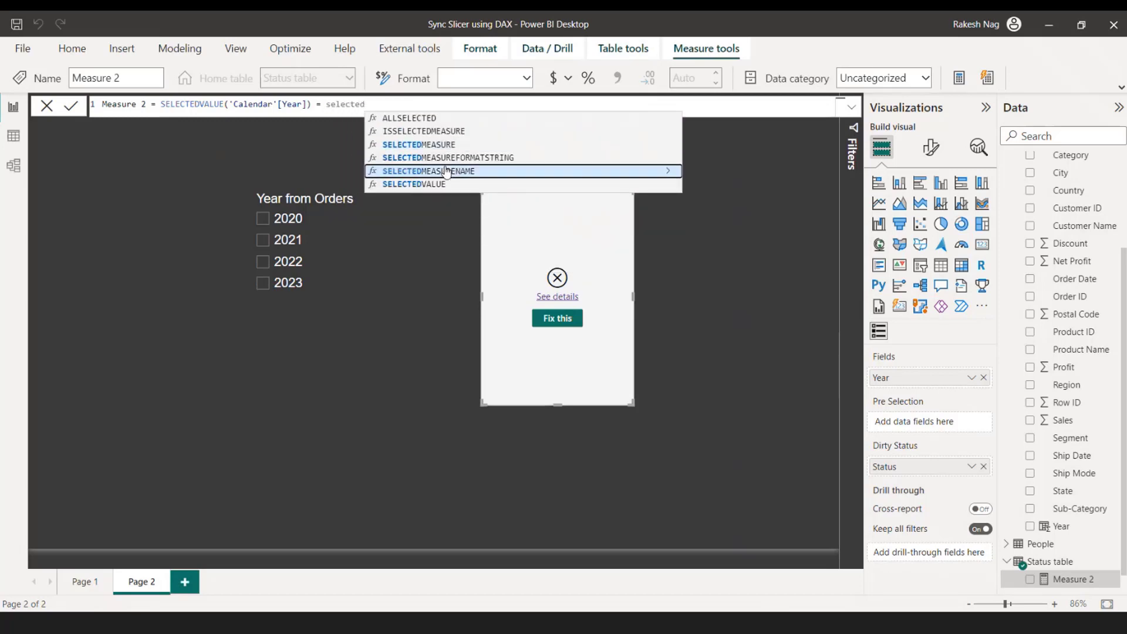
key("Tab")
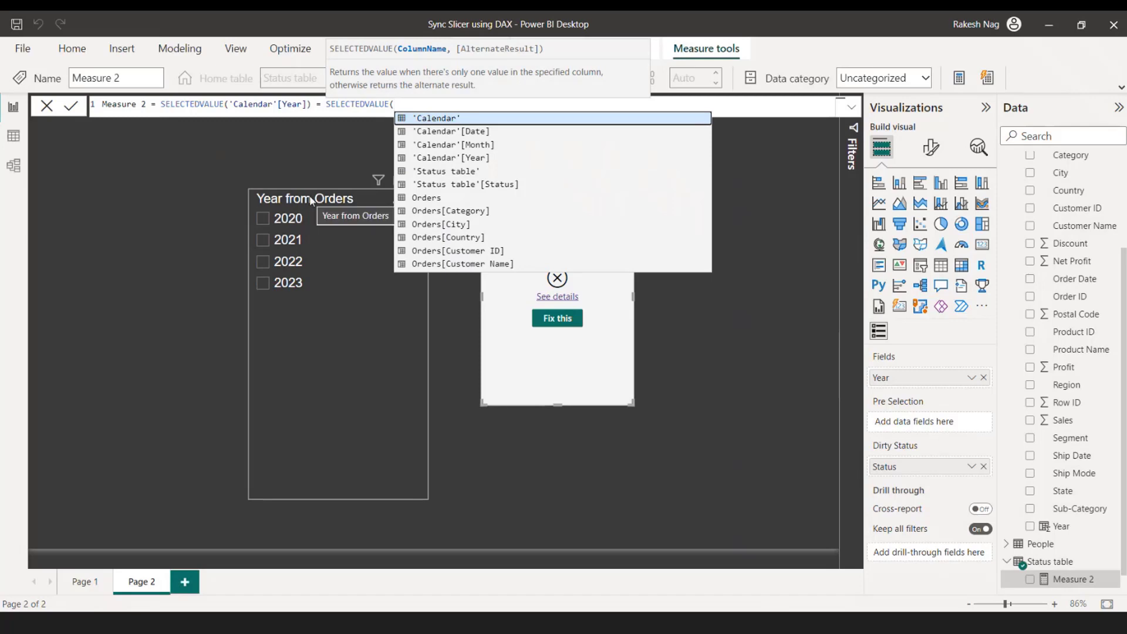
type("Orders")
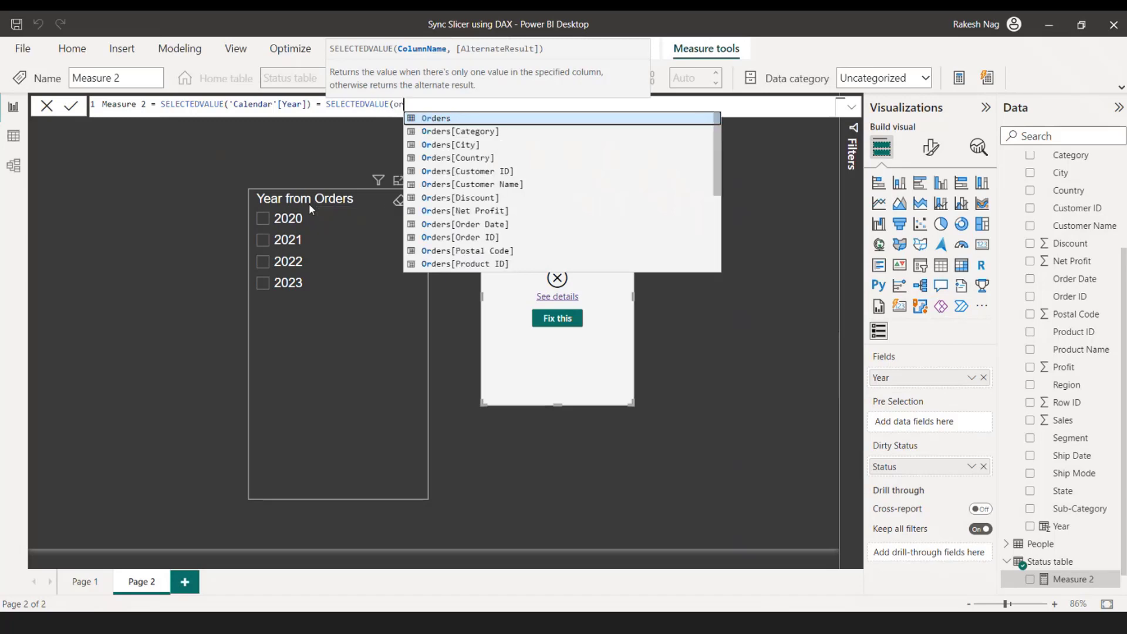
type("[Y")
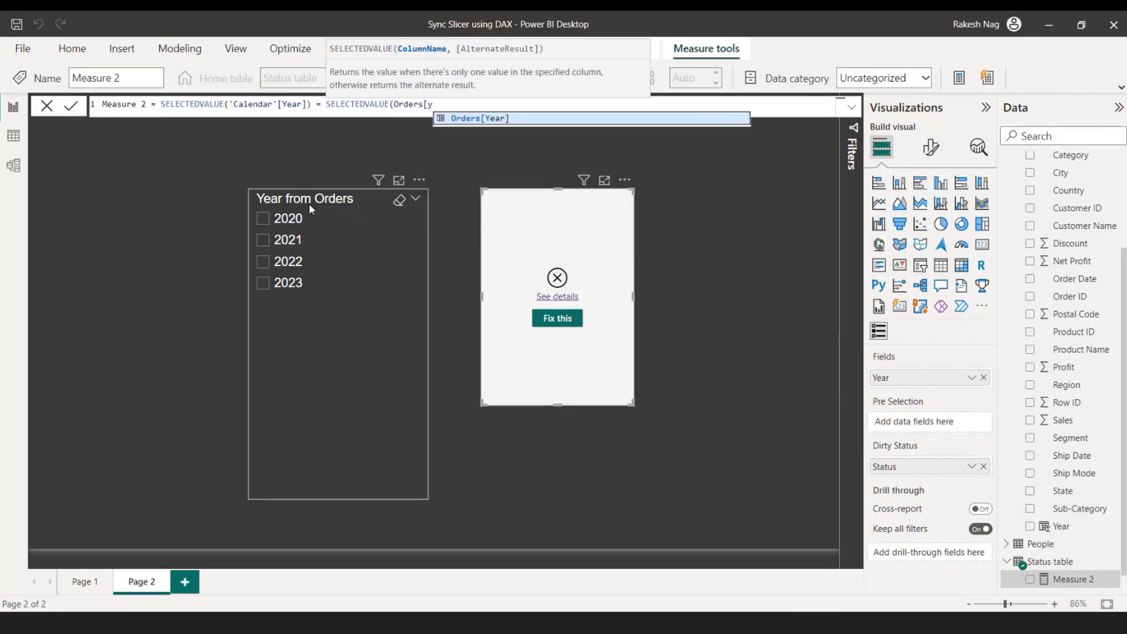
key("Tab")
type(")")
key("Return")
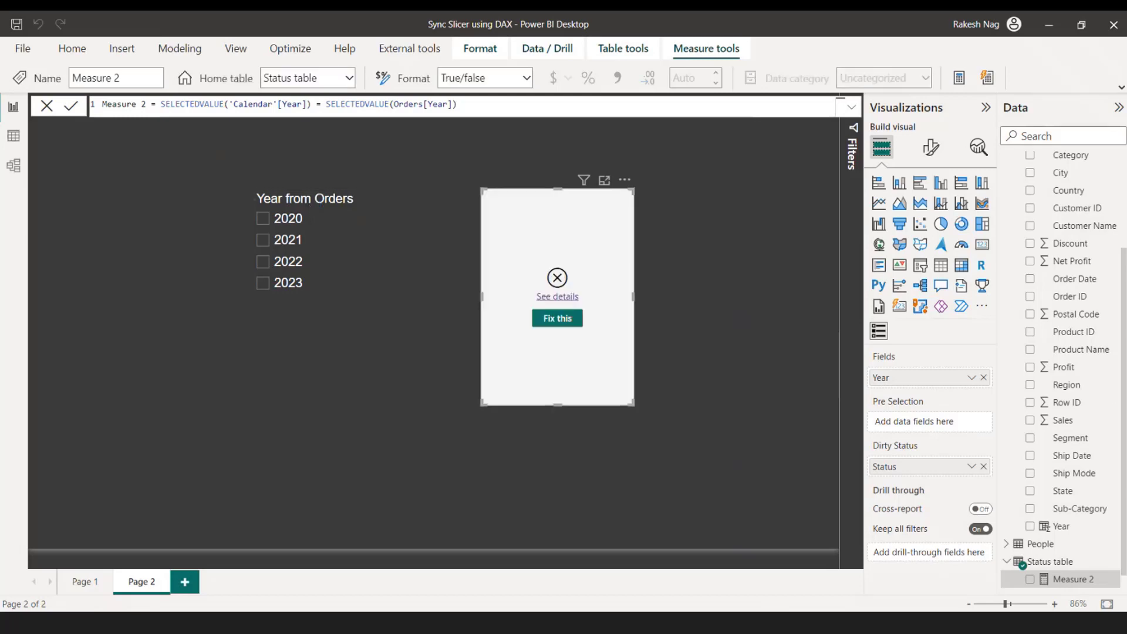
- Use Measure 2 as Pre Selection and make the slicer header white, size 15
left_click_drag(1074, 579, 960, 428)
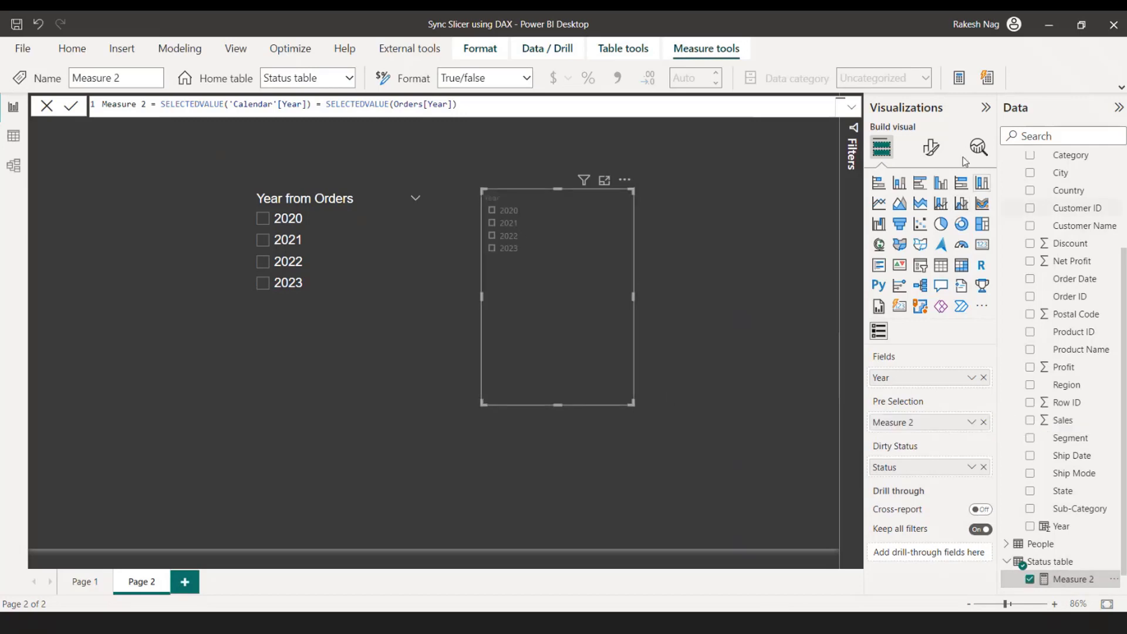
left_click(931, 146)
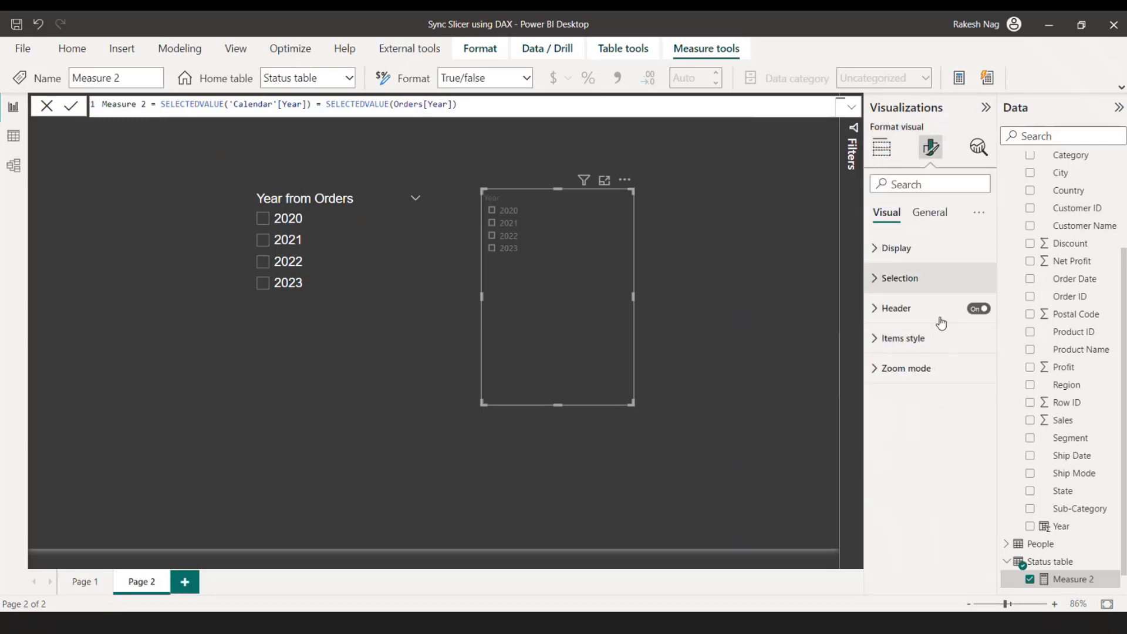
left_click(895, 310)
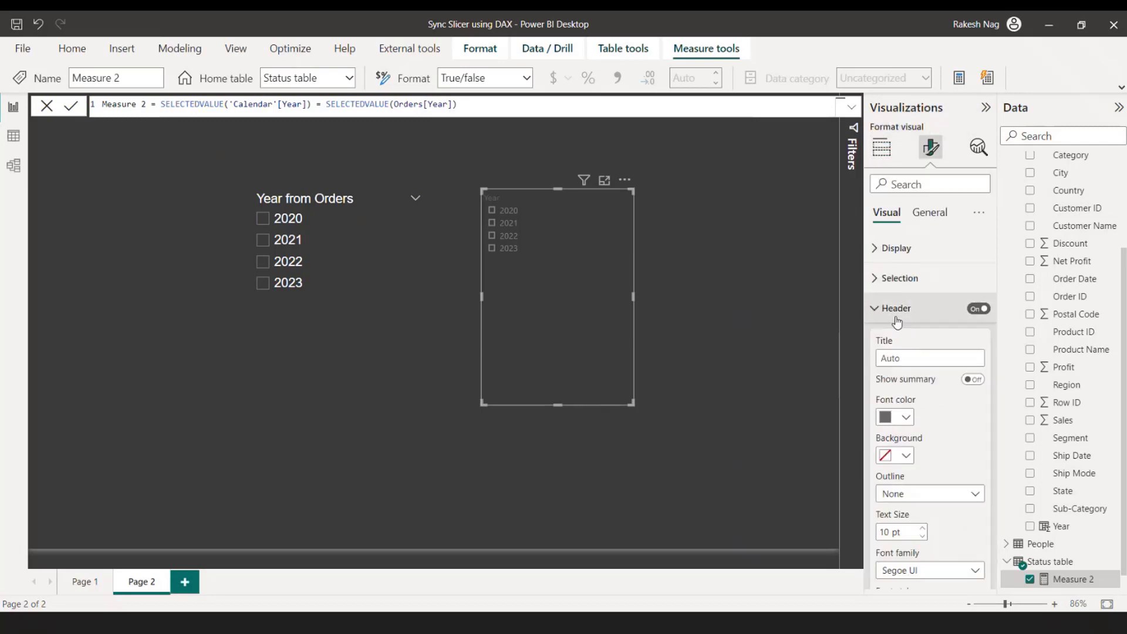
left_click(887, 419)
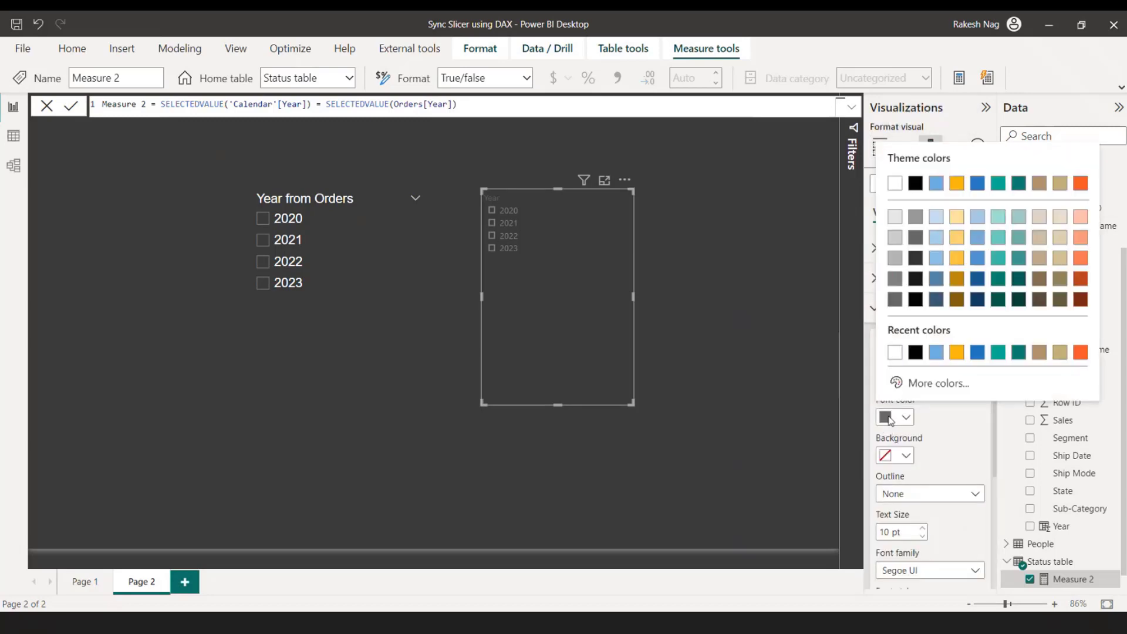
left_click(894, 353)
left_click(897, 531)
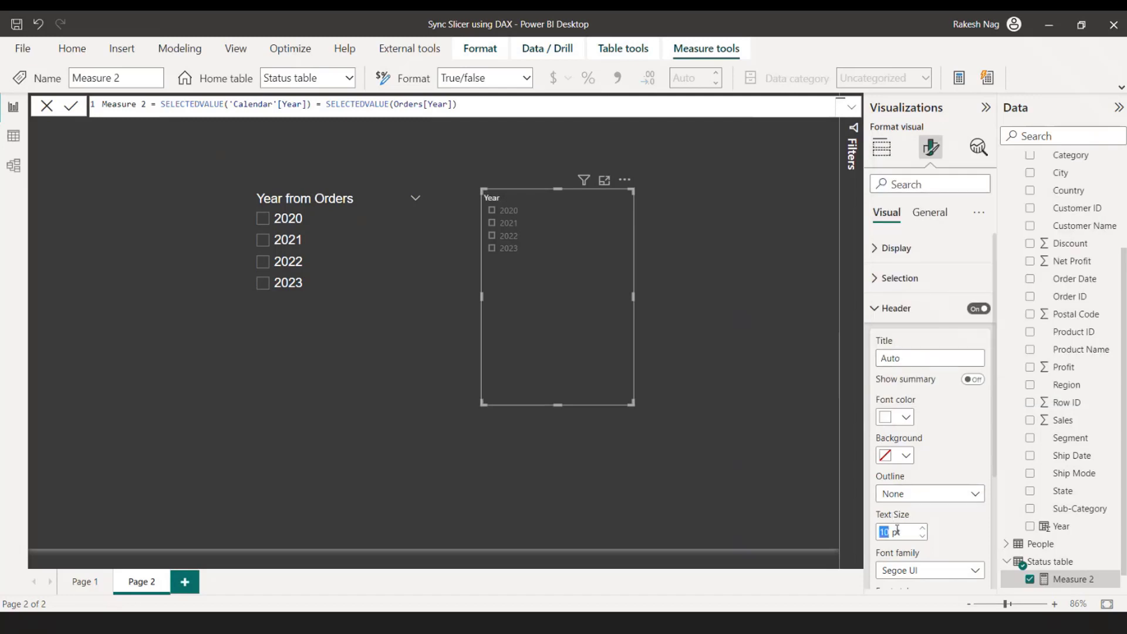
type("15")
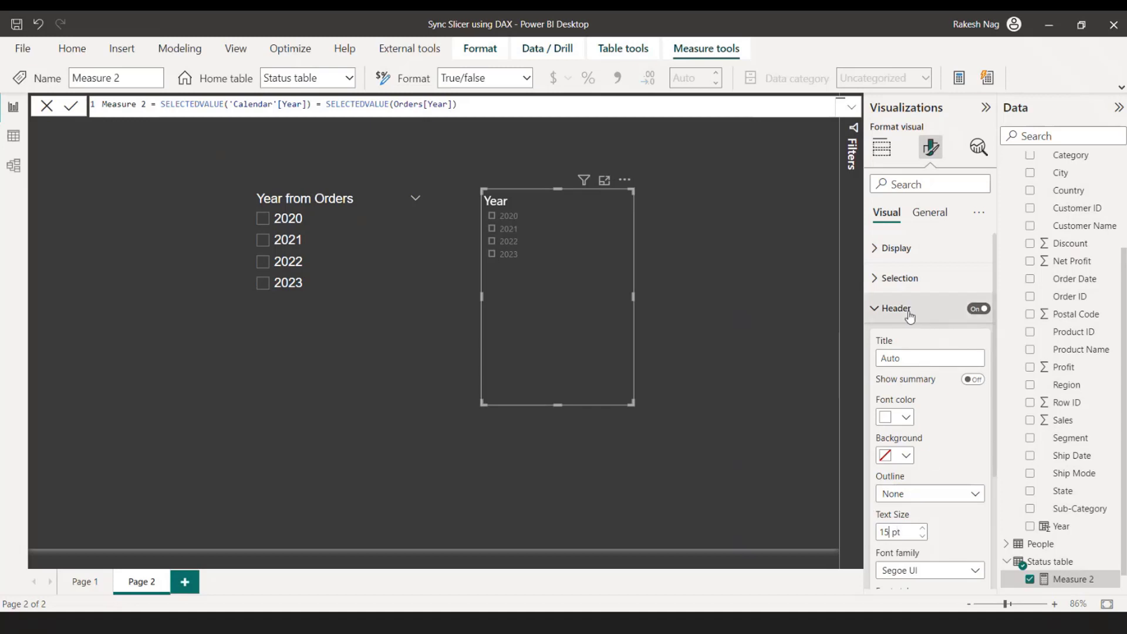
- Rename the slicer's Year field to 'Year from Calendar'
left_click(882, 147)
type("fro")
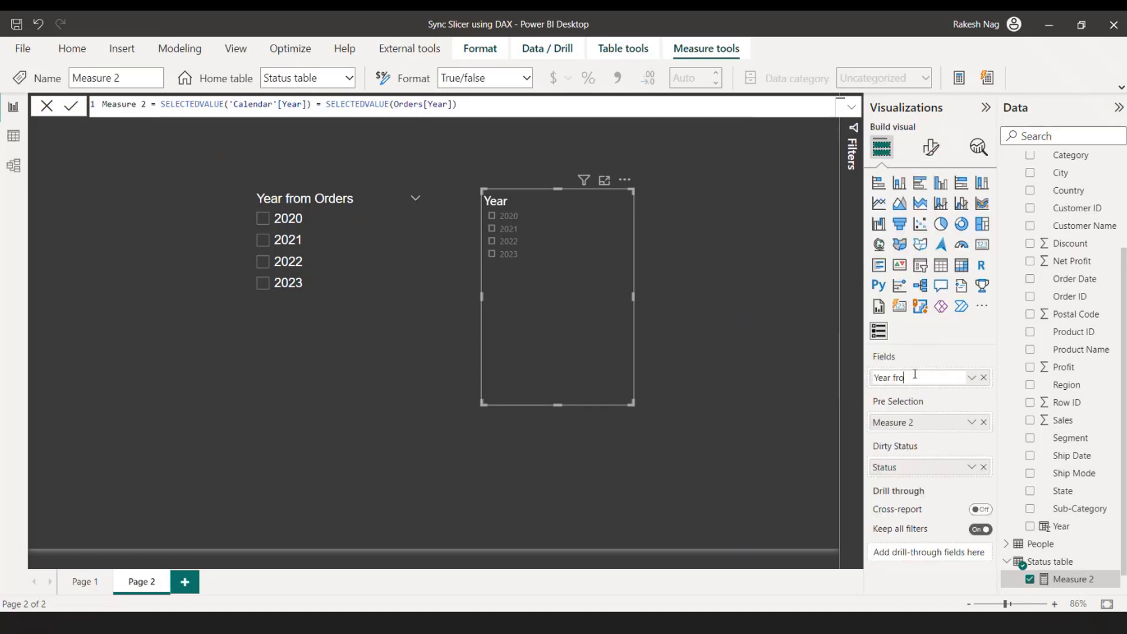
type("m Calendar")
key("Return")
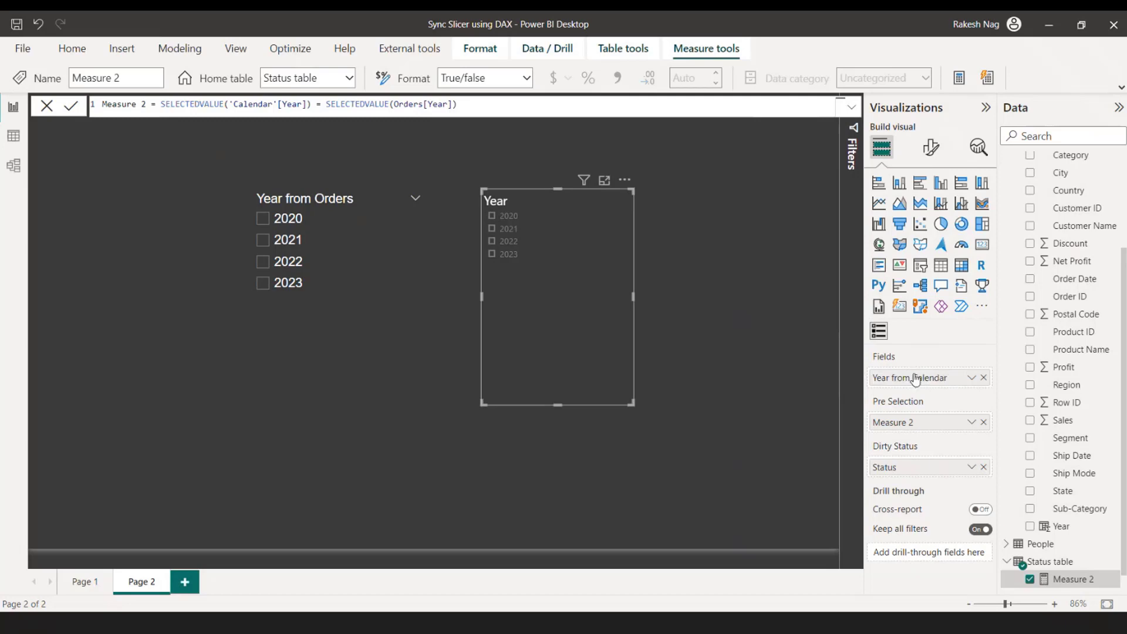
- Make the slicer's year items white
left_click(931, 147)
left_click(900, 338)
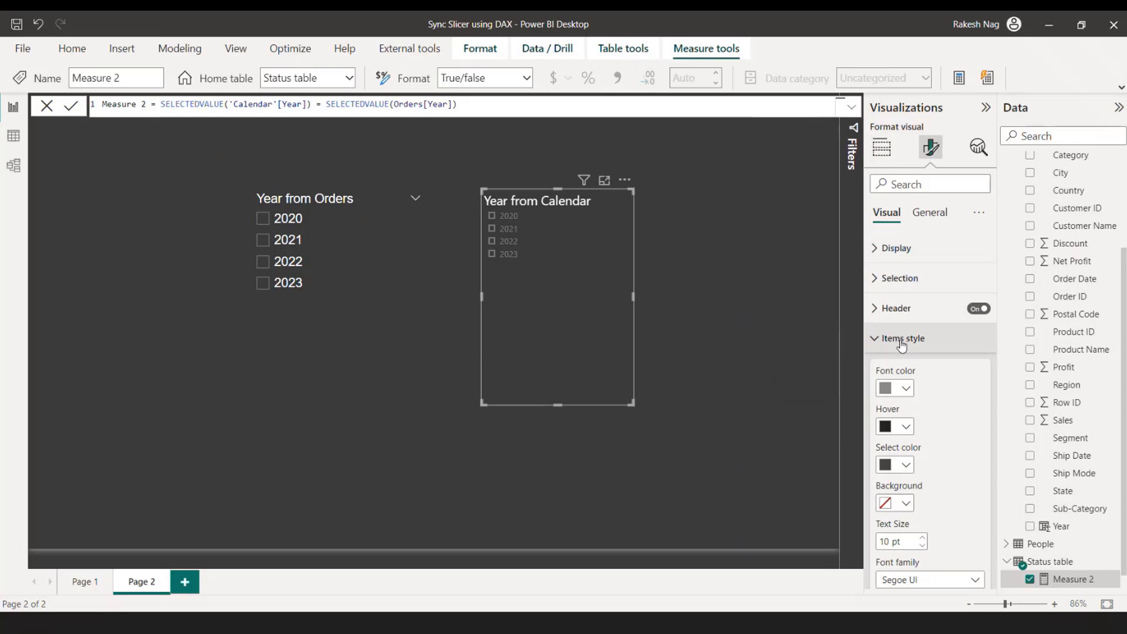
left_click(905, 389)
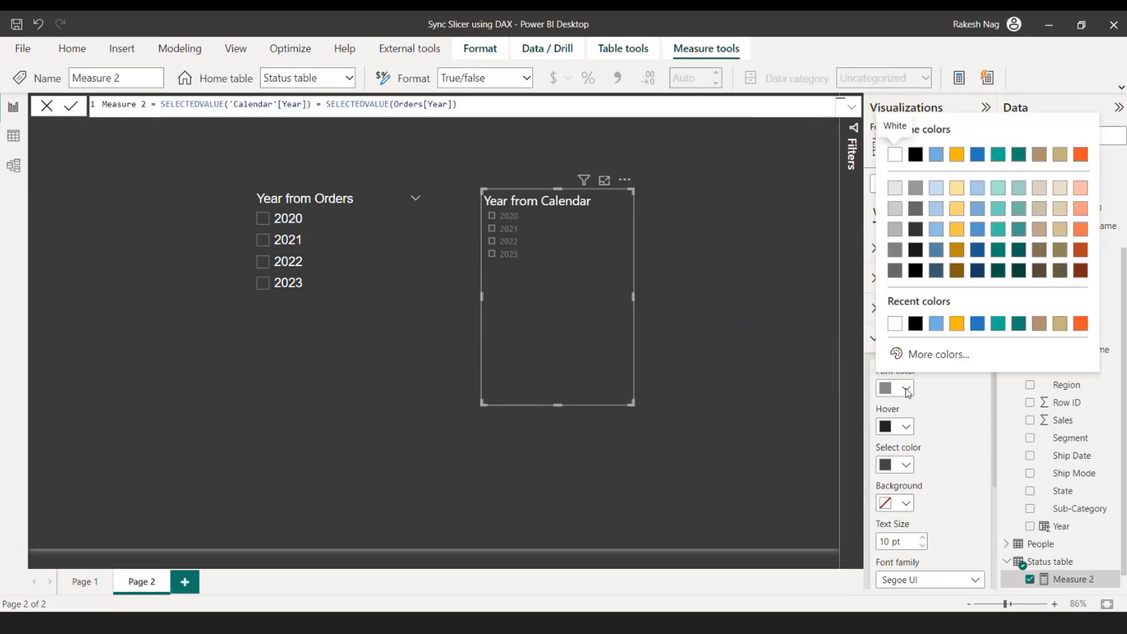
left_click(898, 328)
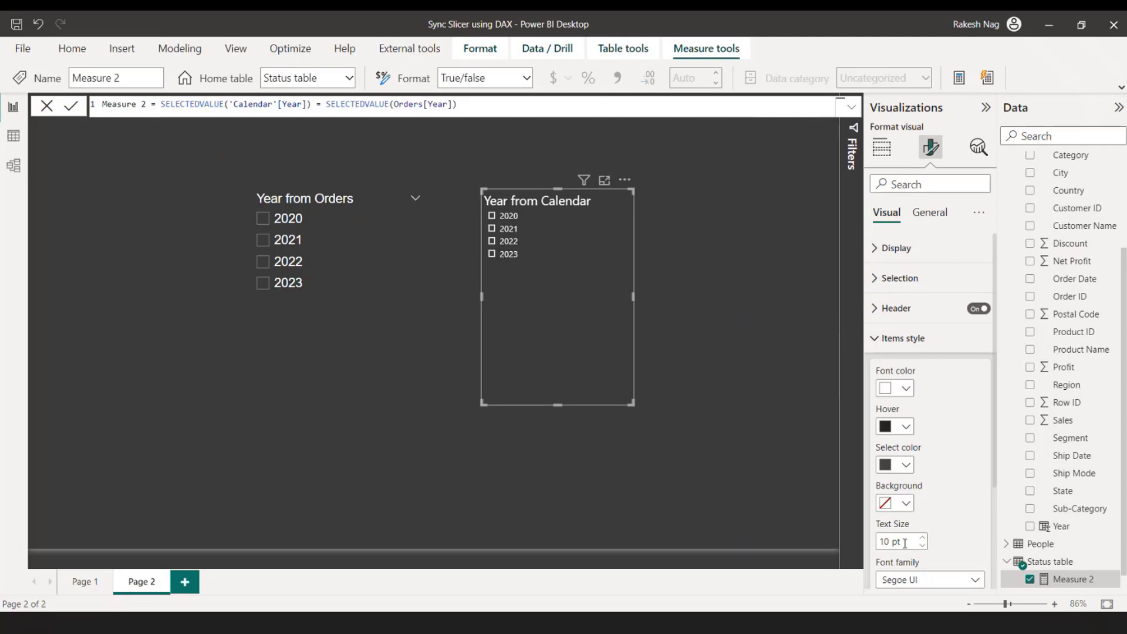
scroll(905, 543, "up", 5)
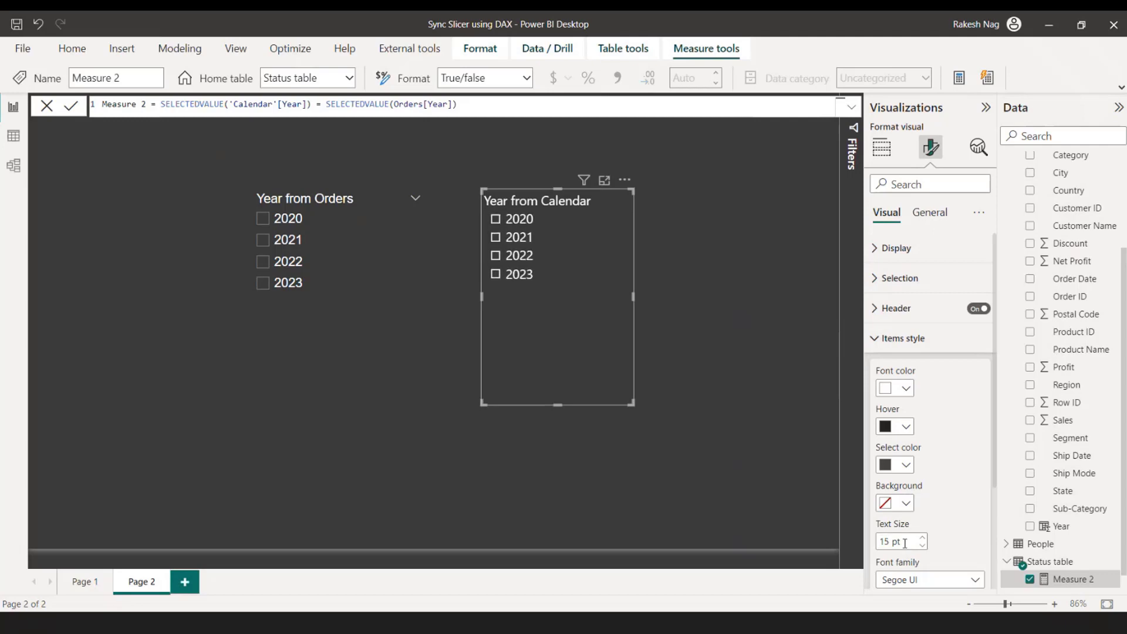
- In Year from Orders, pick 2023, then 2022, then add 2021, and select the Calendar slicer
left_click(289, 289)
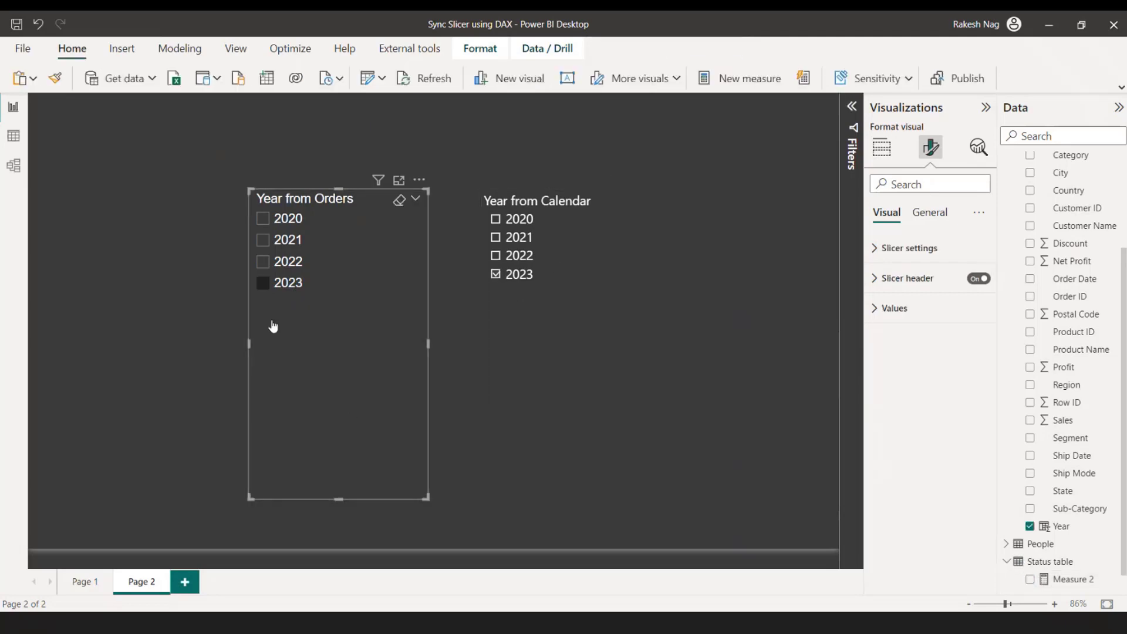
left_click(287, 266)
left_click(288, 239, "ctrl")
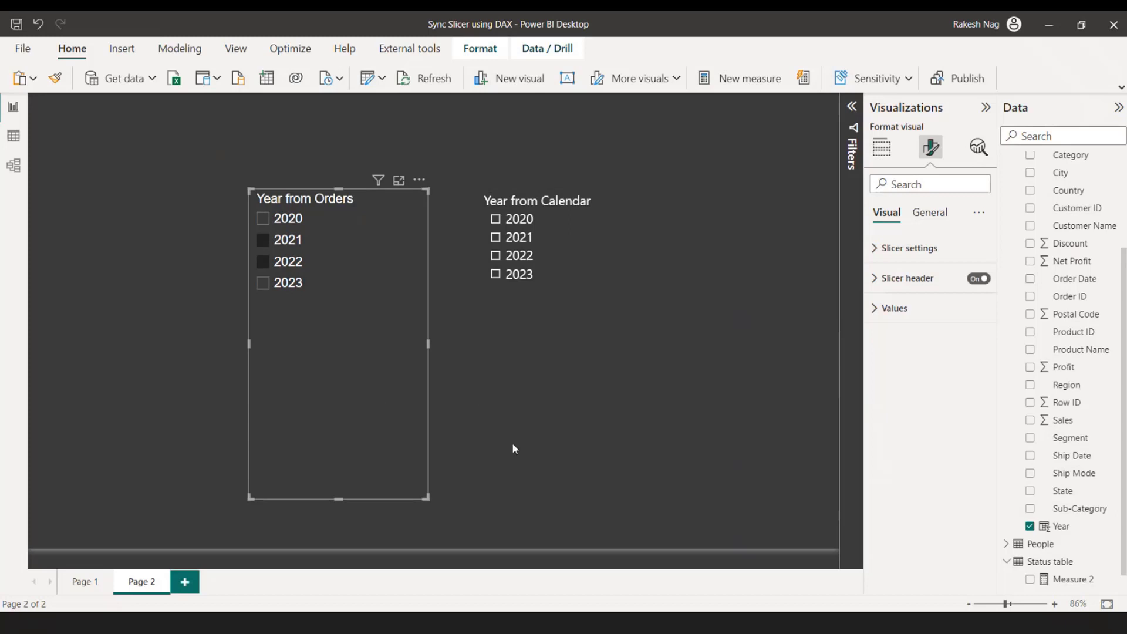
left_click(529, 404)
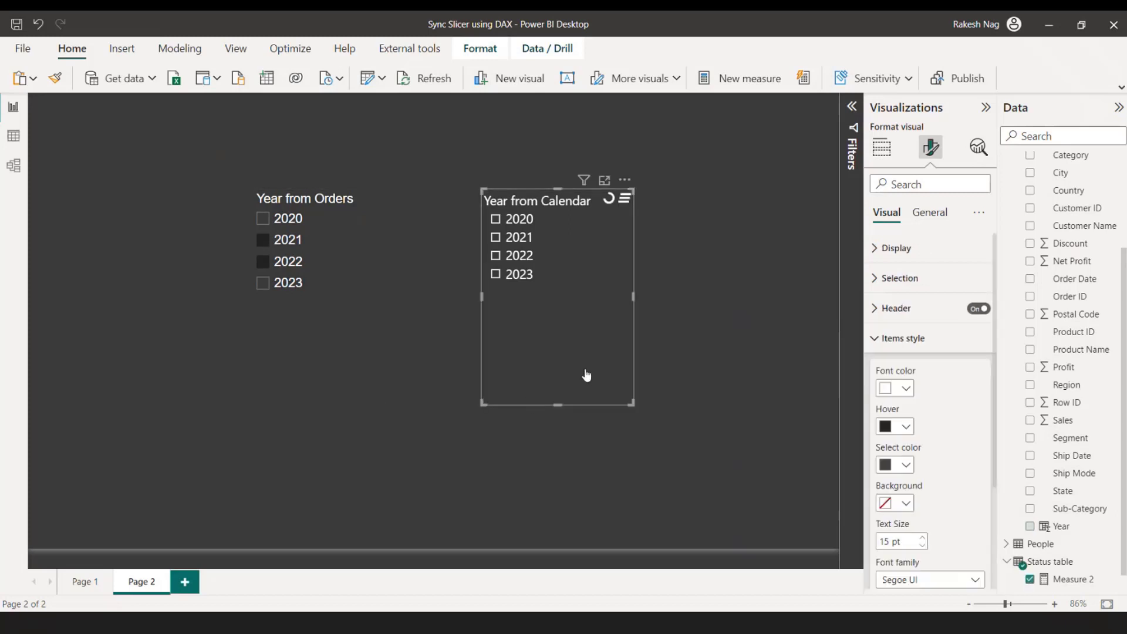
- In Measure 2's formula, replace the '=' comparison with 'in'
left_click(1086, 578)
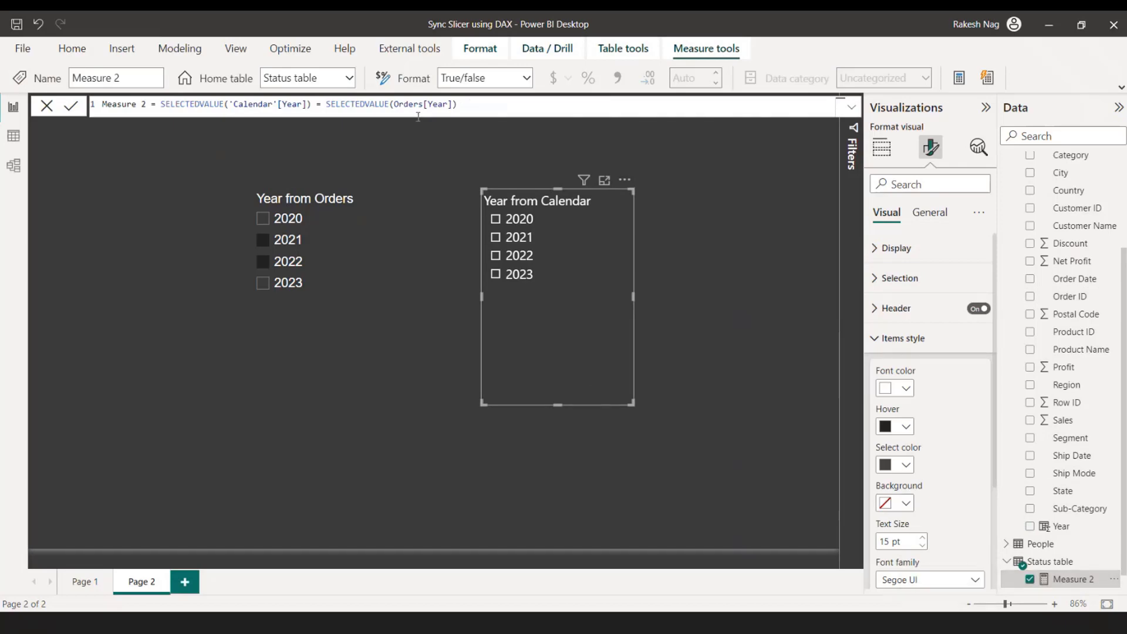
scroll(357, 103, "up", 3)
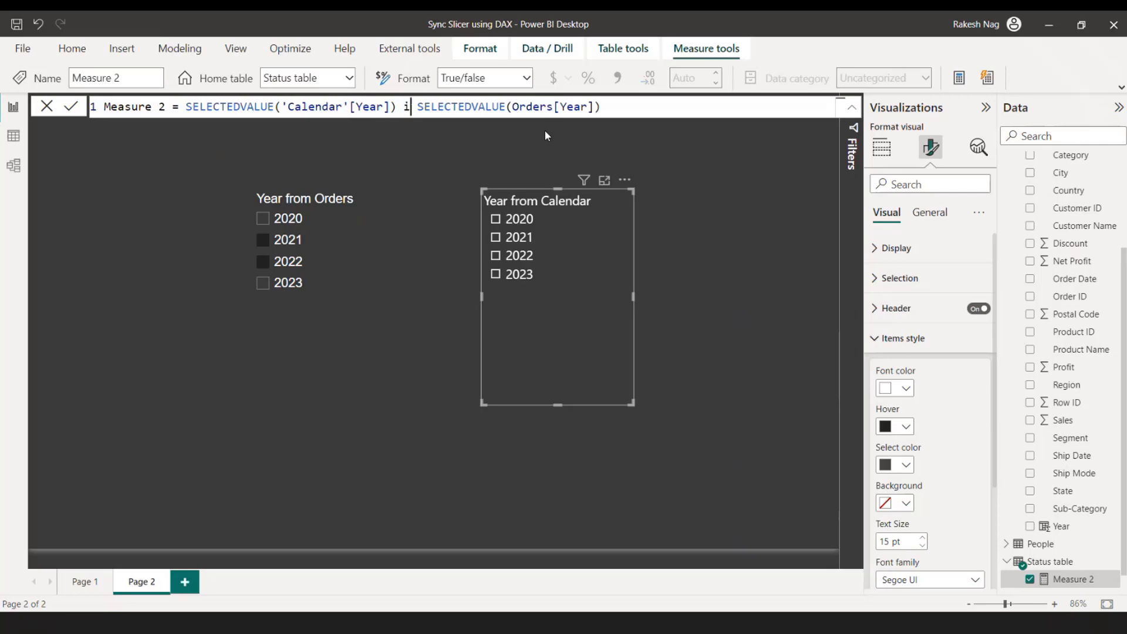
key("Delete")
type("in")
- Change SELECTEDVALUE(Orders[Year]) to VALUES(Orders[Year]) in Measure 2
key("Right")
key("shift+End")
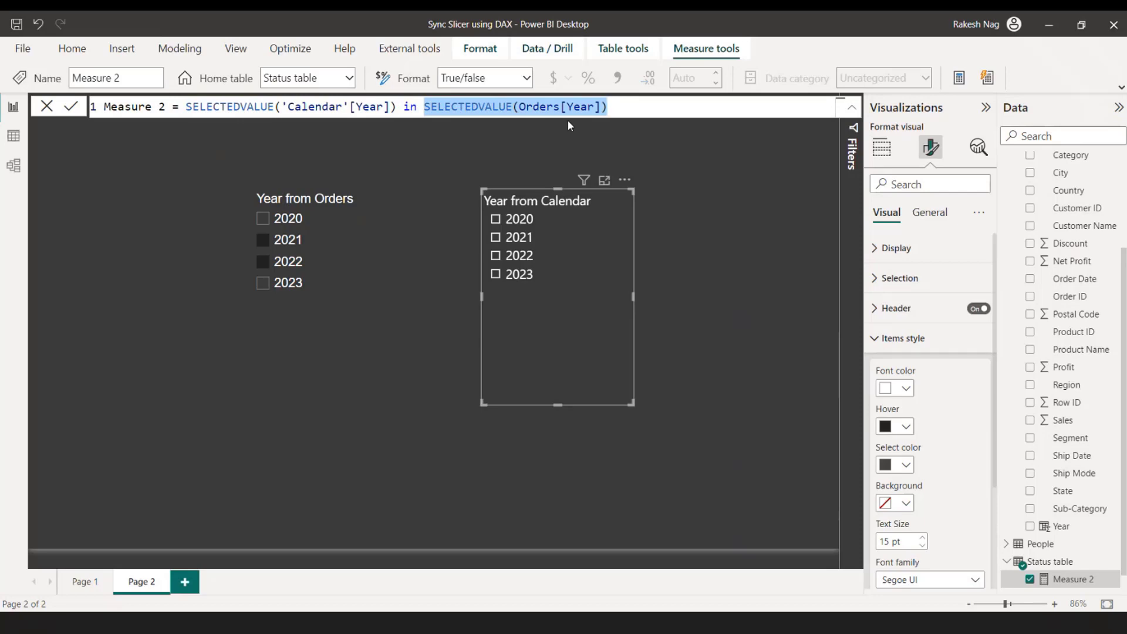
key("Left")
type("val")
key("Down")
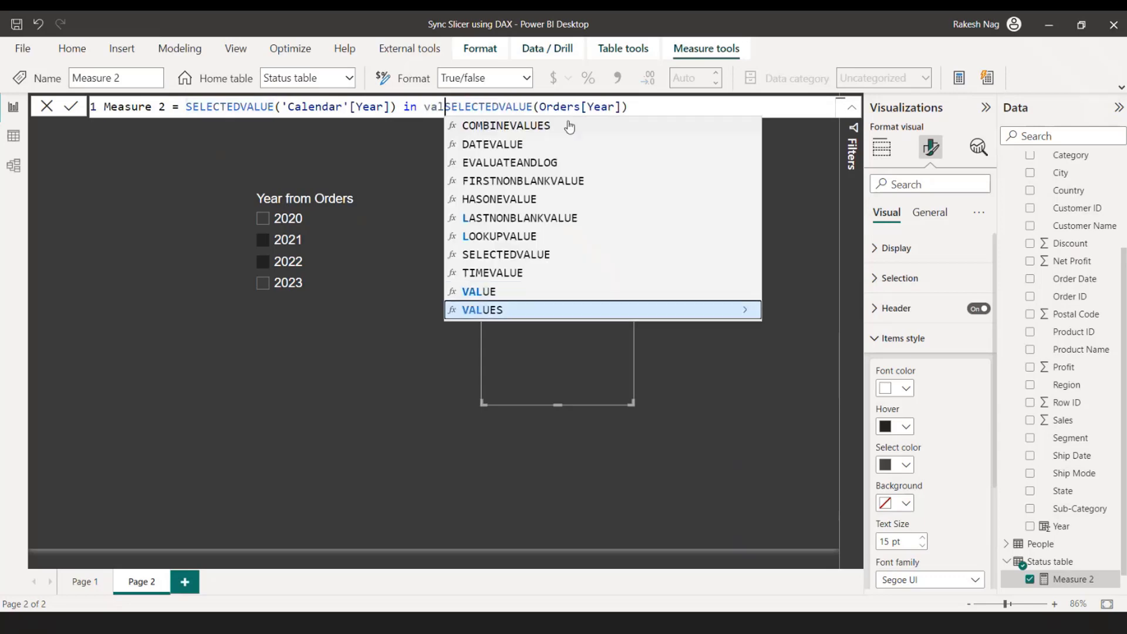
key("Tab")
left_click_drag(472, 107, 566, 106)
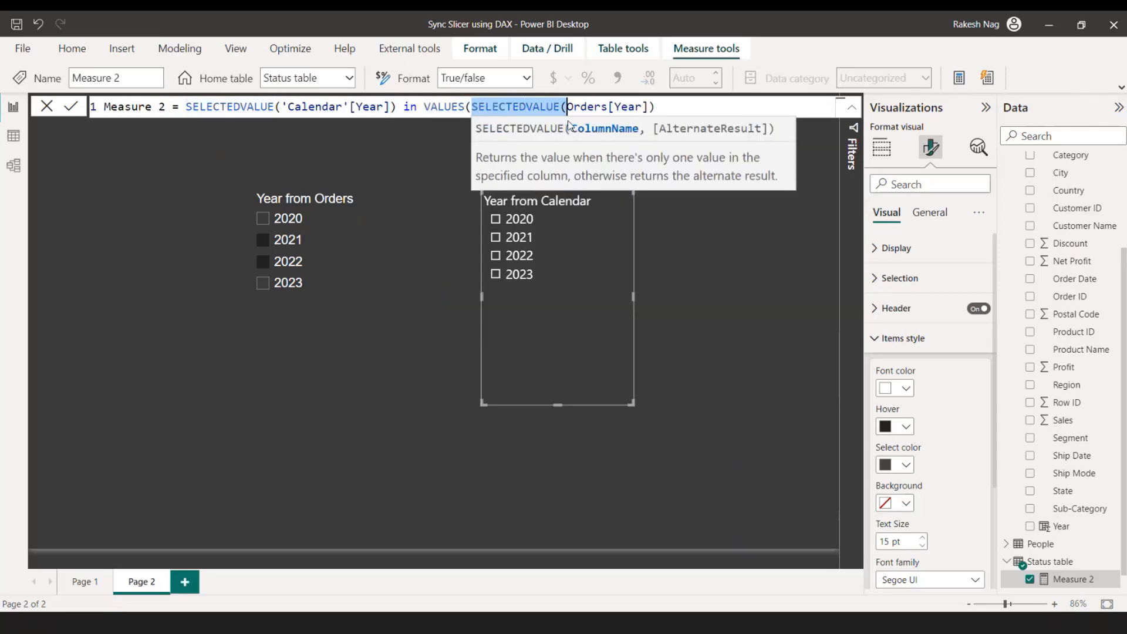
key("BackSpace")
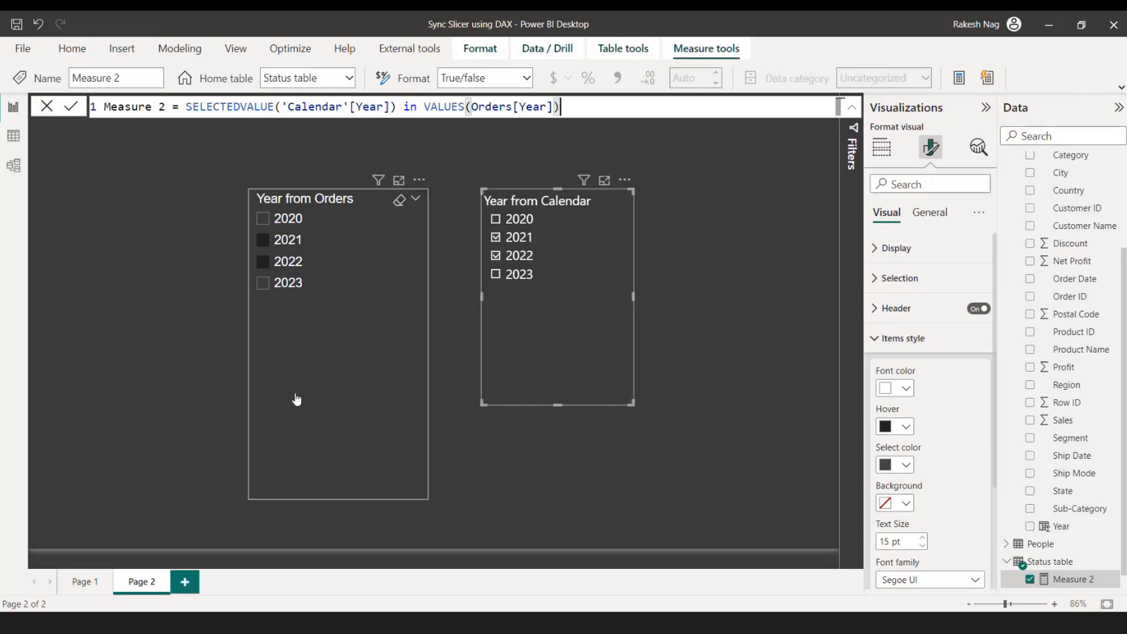
- Multi-select 2021 and 2023 in the Orders Year slicer so Calendar Year mirrors both
left_click(288, 284)
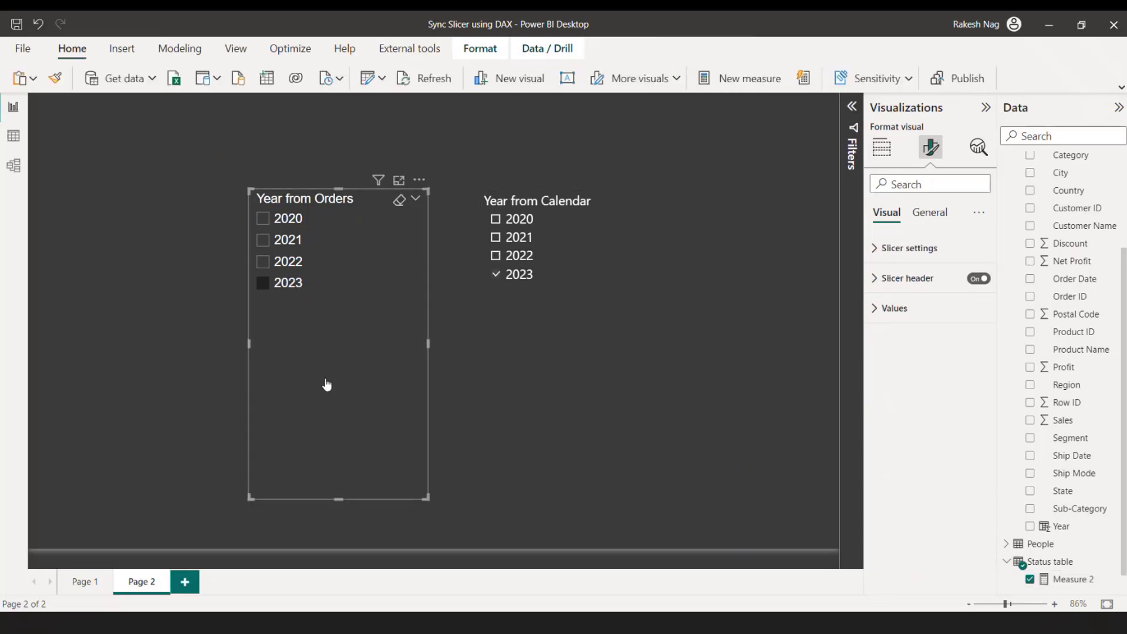
left_click(299, 242)
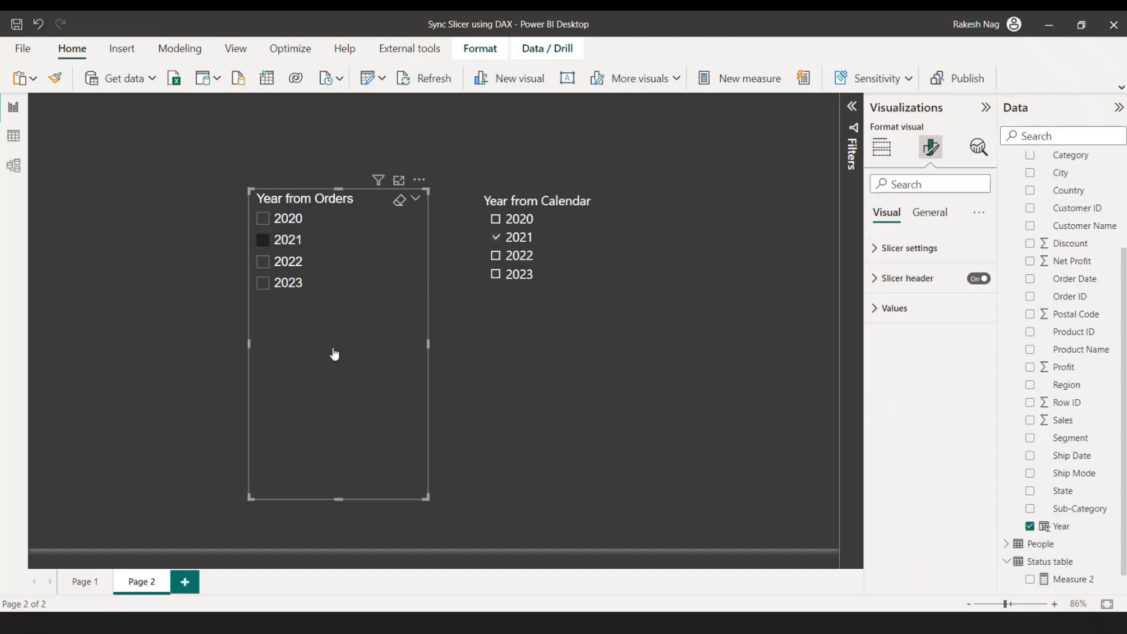
left_click(301, 282, "ctrl")
left_click(469, 143)
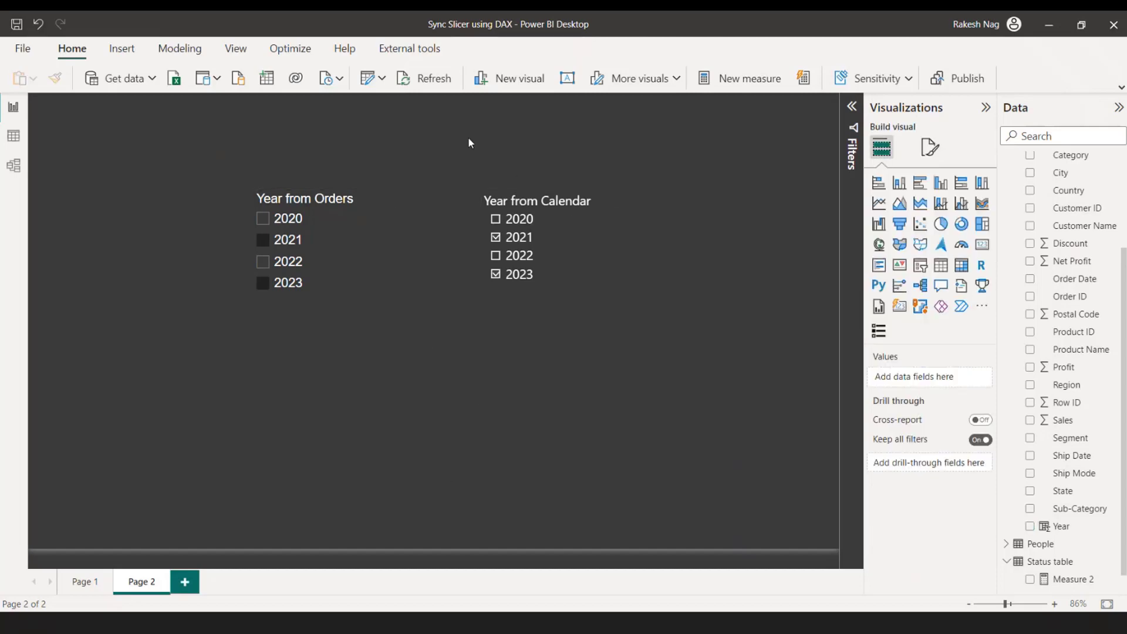